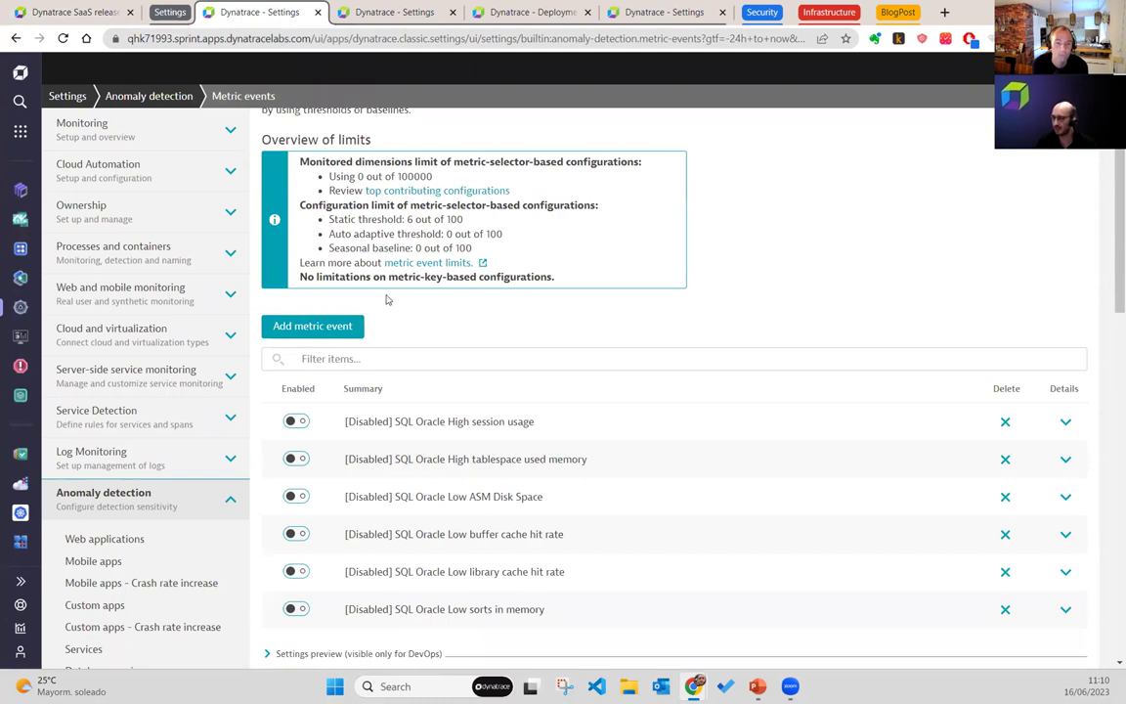
Step: Create a new metric event and add a dimension filter to it
{"action": "scroll", "coordinate": [455, 327], "scroll_direction": "down", "scroll_amount": 1}
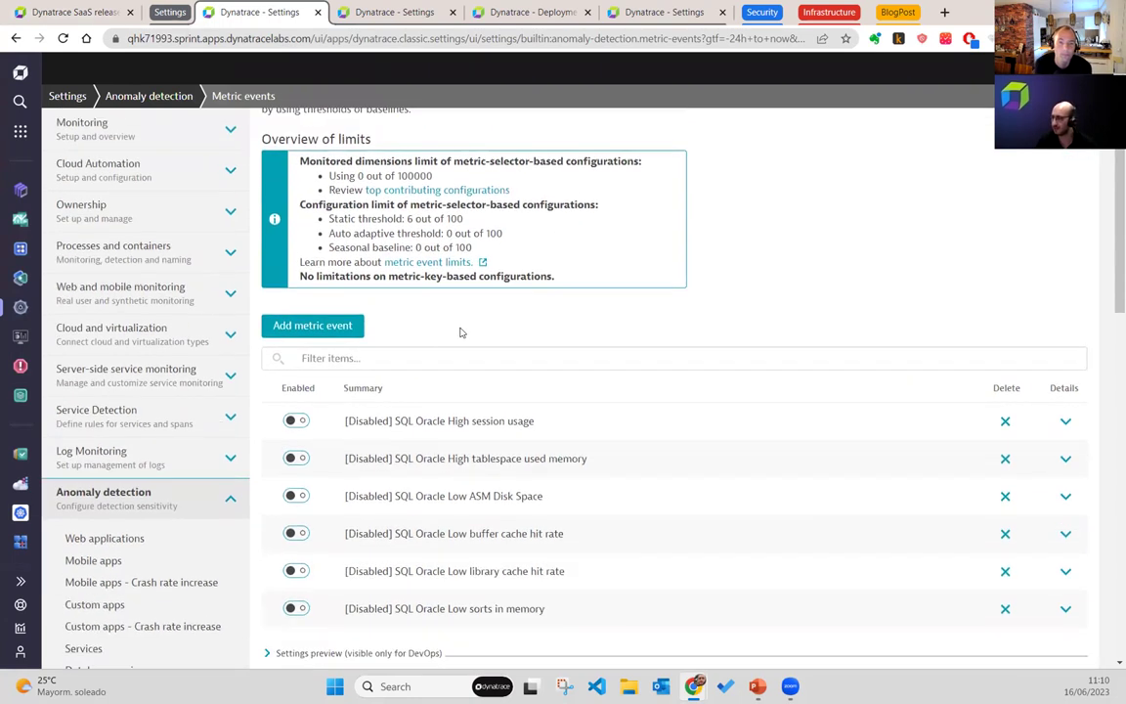
{"action": "left_click", "coordinate": [335, 327]}
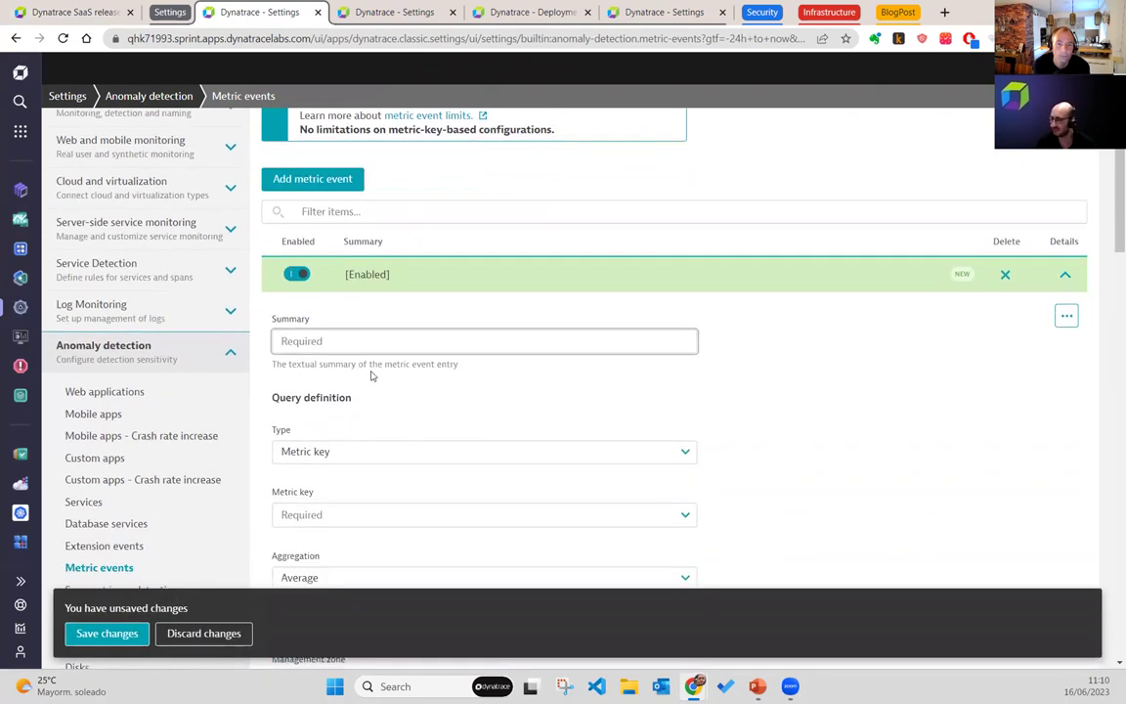
{"action": "left_click_drag", "start_coordinate": [1109, 194], "coordinate": [1108, 273]}
{"action": "scroll", "coordinate": [349, 384], "scroll_direction": "down", "scroll_amount": 1}
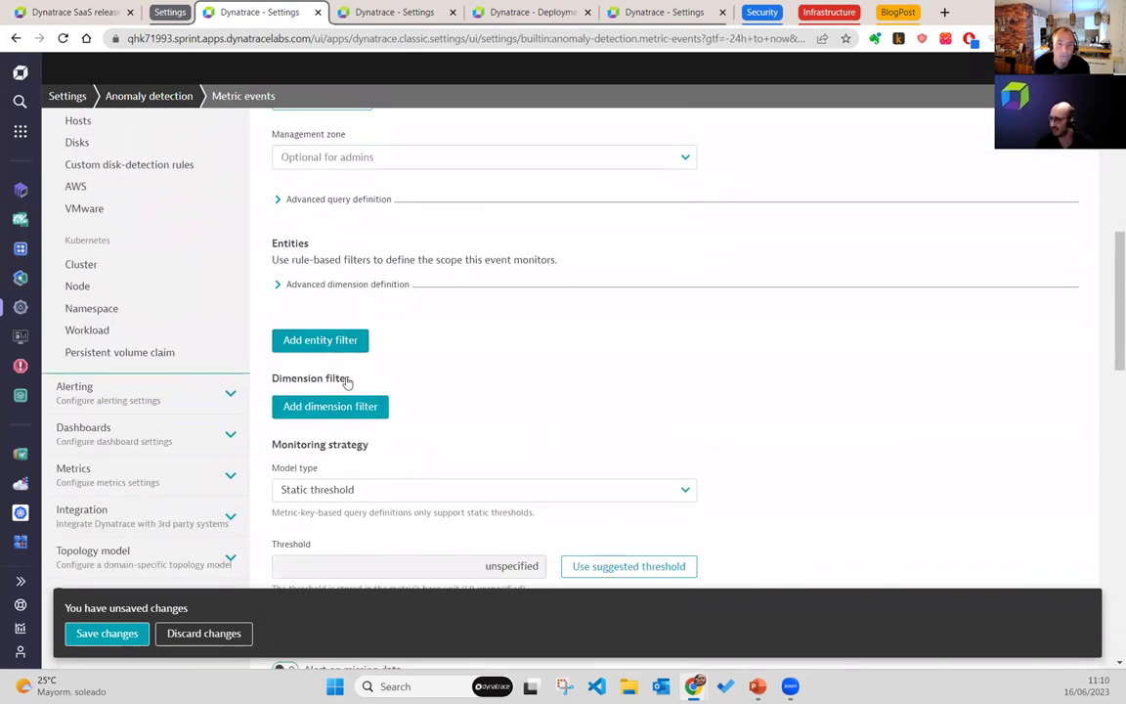
{"action": "scroll", "coordinate": [347, 382], "scroll_direction": "down", "scroll_amount": 1}
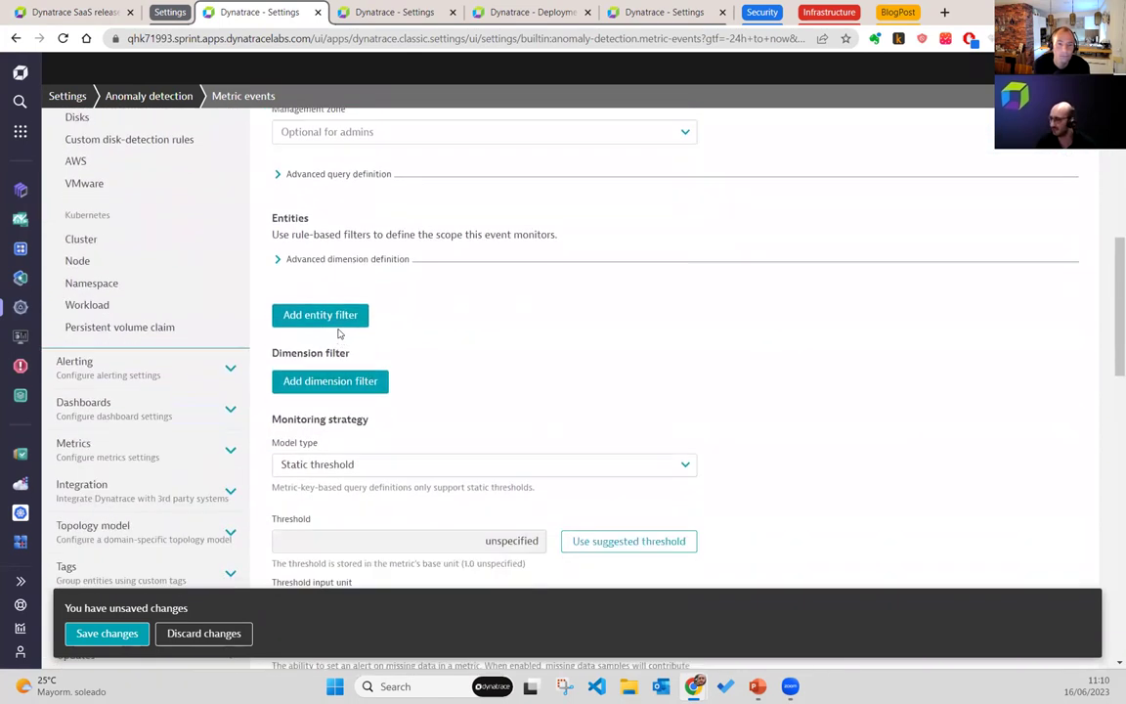
{"action": "left_click", "coordinate": [350, 382]}
{"action": "scroll", "coordinate": [350, 382], "scroll_direction": "down", "scroll_amount": 3}
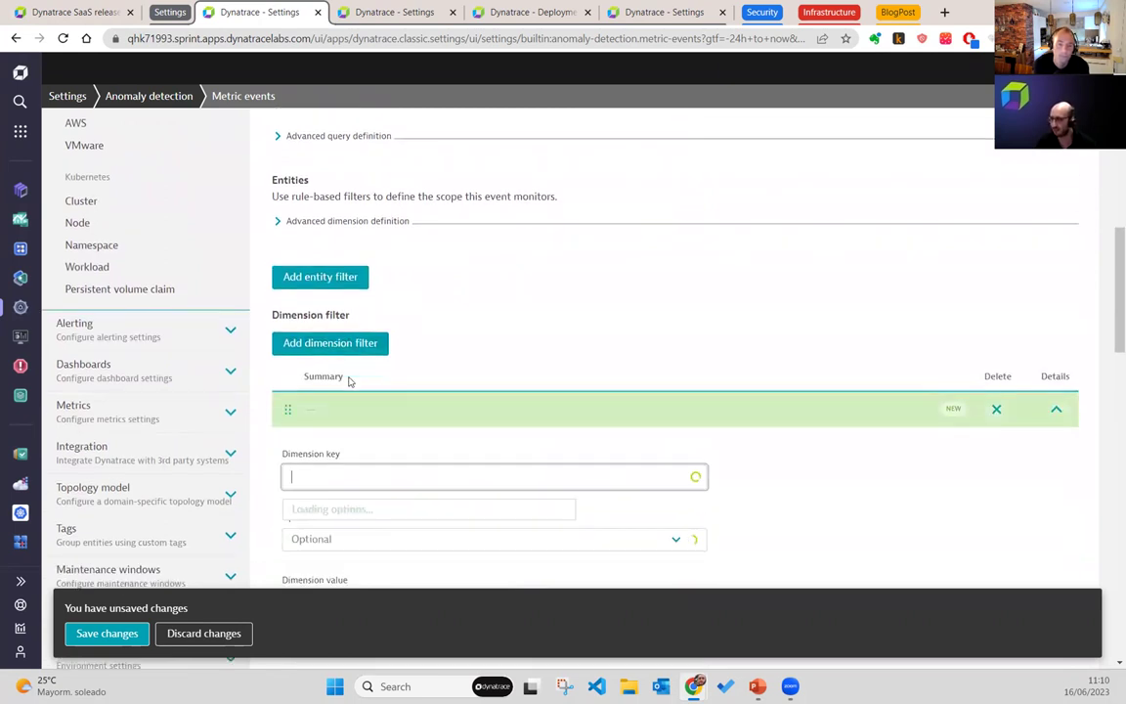
Step: Review the operators offered for the new dimension filter, then close the metric events page without saving
{"action": "scroll", "coordinate": [349, 381], "scroll_direction": "down", "scroll_amount": 2}
{"action": "left_click", "coordinate": [691, 357]}
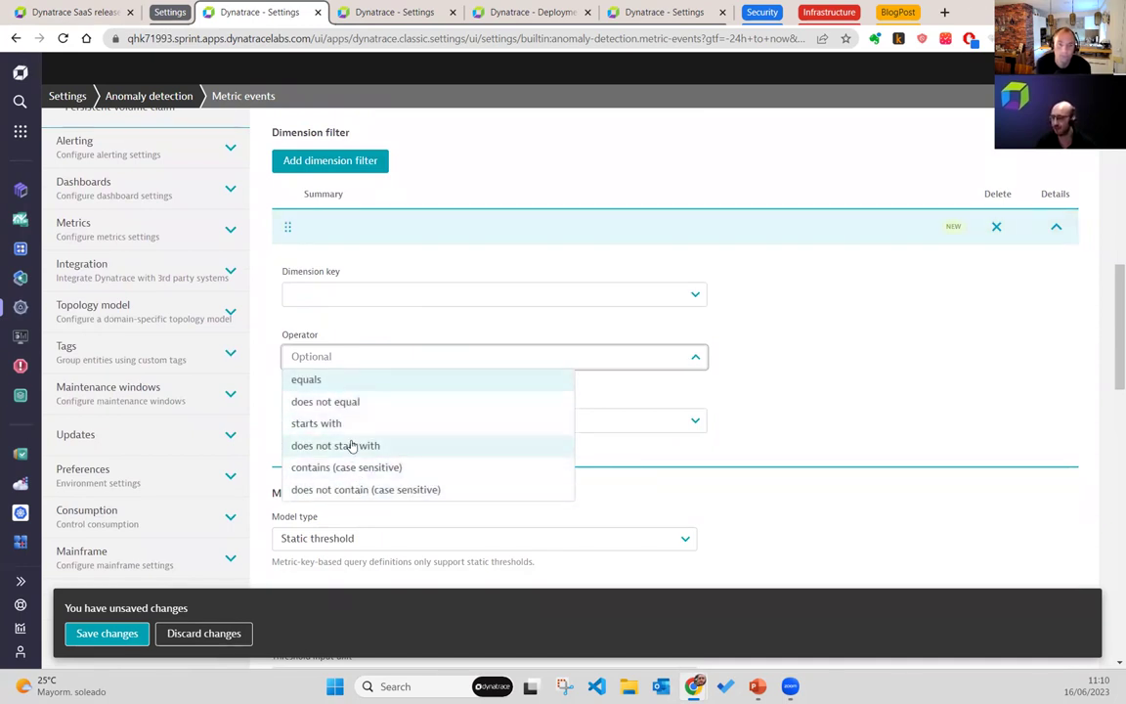
{"action": "left_click", "coordinate": [357, 323]}
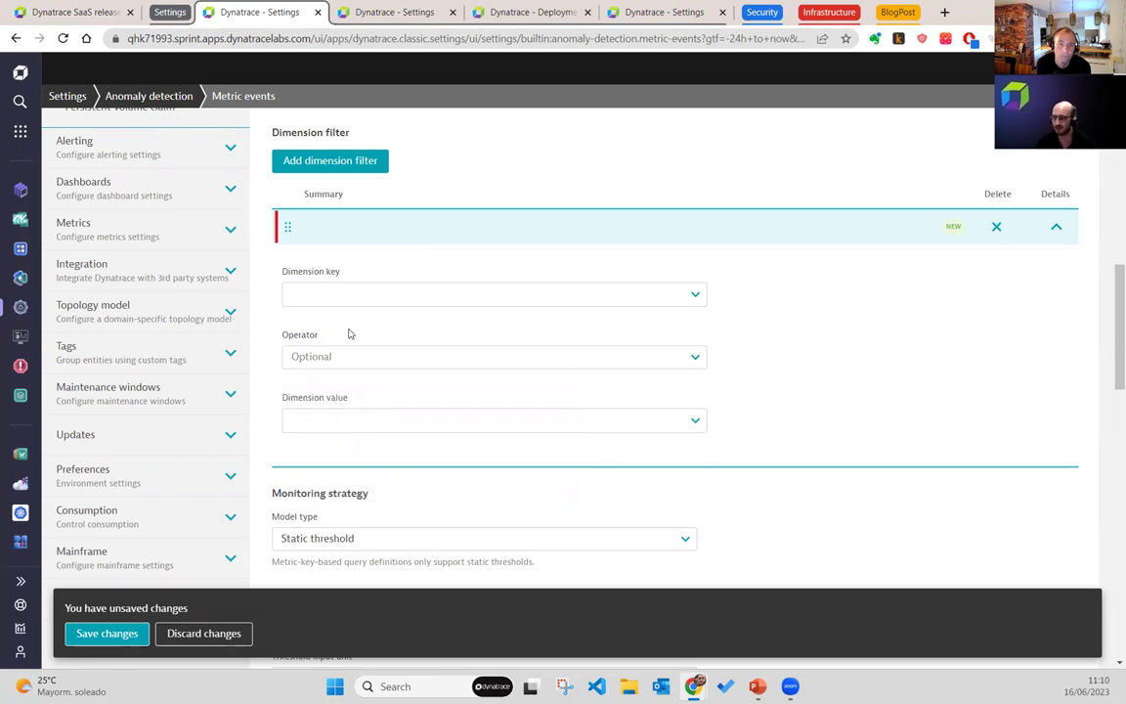
{"action": "left_click", "coordinate": [317, 12]}
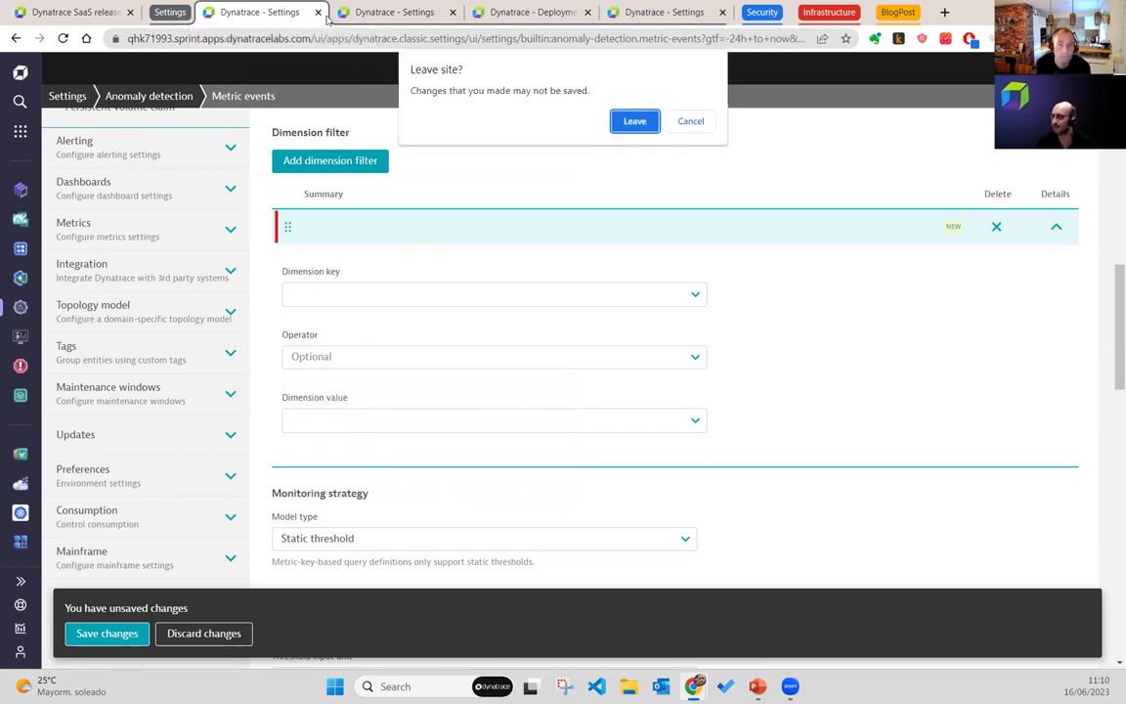
{"action": "left_click", "coordinate": [636, 121]}
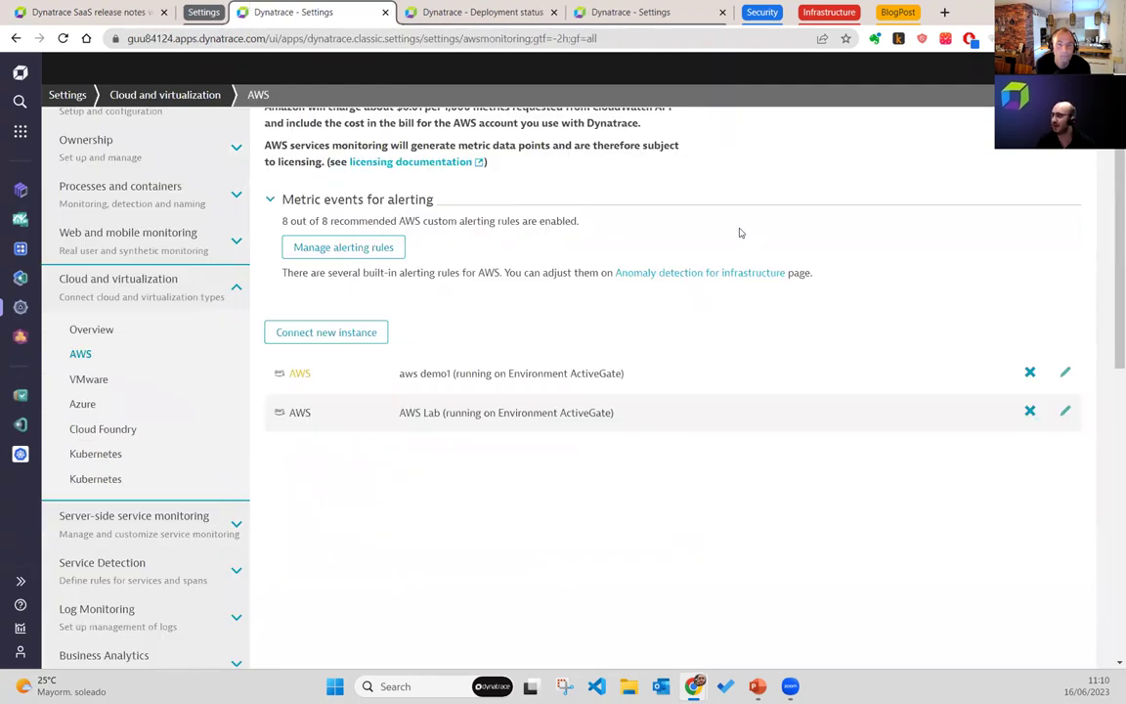
Step: Open the aws demo1 connection for editing and examine its authentication and monitored-resource settings
{"action": "scroll", "coordinate": [723, 231], "scroll_direction": "up", "scroll_amount": 1}
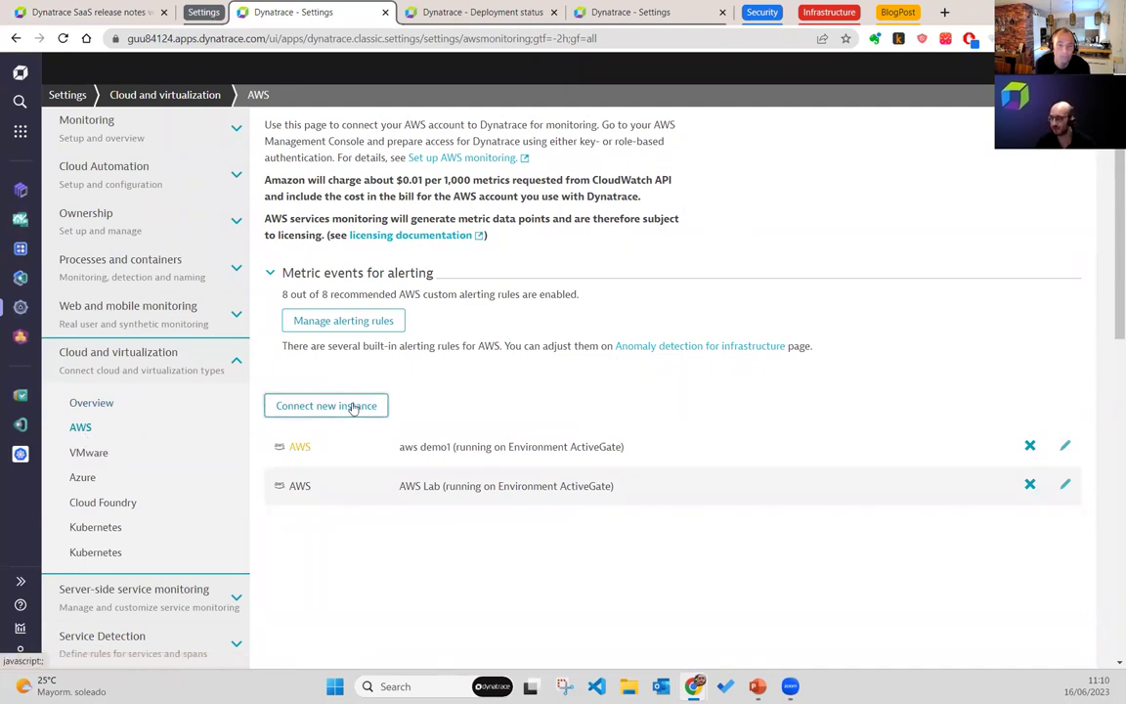
{"action": "scroll", "coordinate": [1026, 411], "scroll_direction": "down", "scroll_amount": 2}
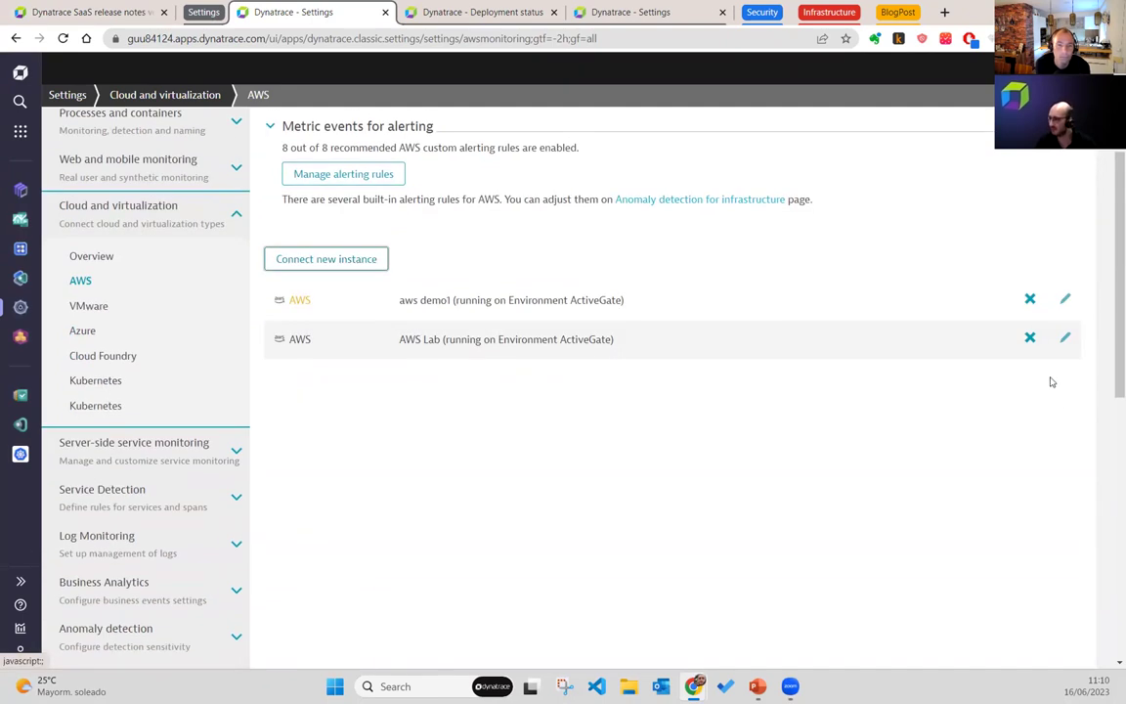
{"action": "left_click", "coordinate": [1064, 298]}
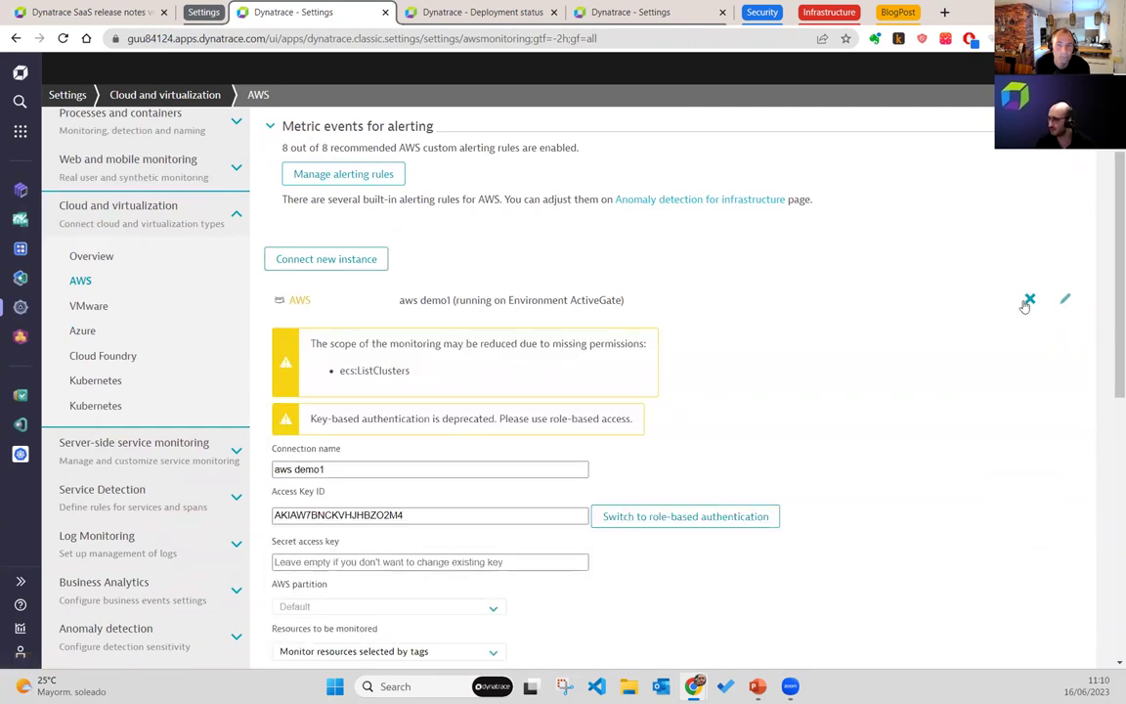
{"action": "scroll", "coordinate": [884, 315], "scroll_direction": "down", "scroll_amount": 2}
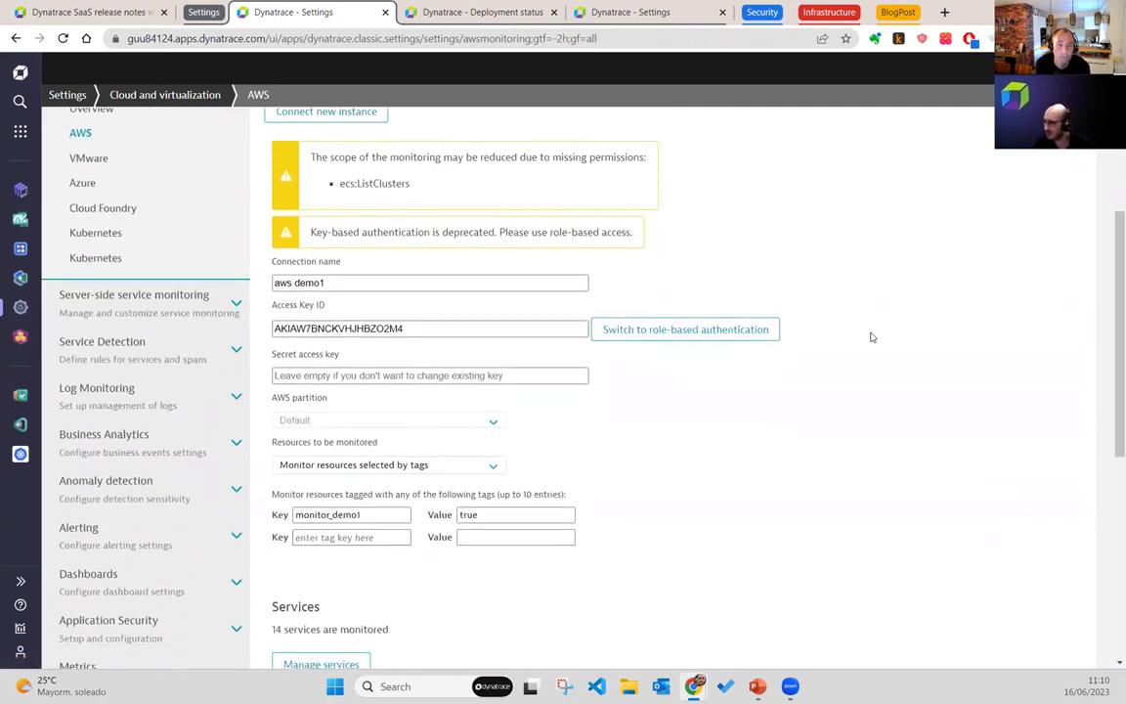
{"action": "scroll", "coordinate": [870, 334], "scroll_direction": "down", "scroll_amount": 1}
{"action": "scroll", "coordinate": [440, 236], "scroll_direction": "up", "scroll_amount": 2}
{"action": "scroll", "coordinate": [440, 236], "scroll_direction": "up", "scroll_amount": 1}
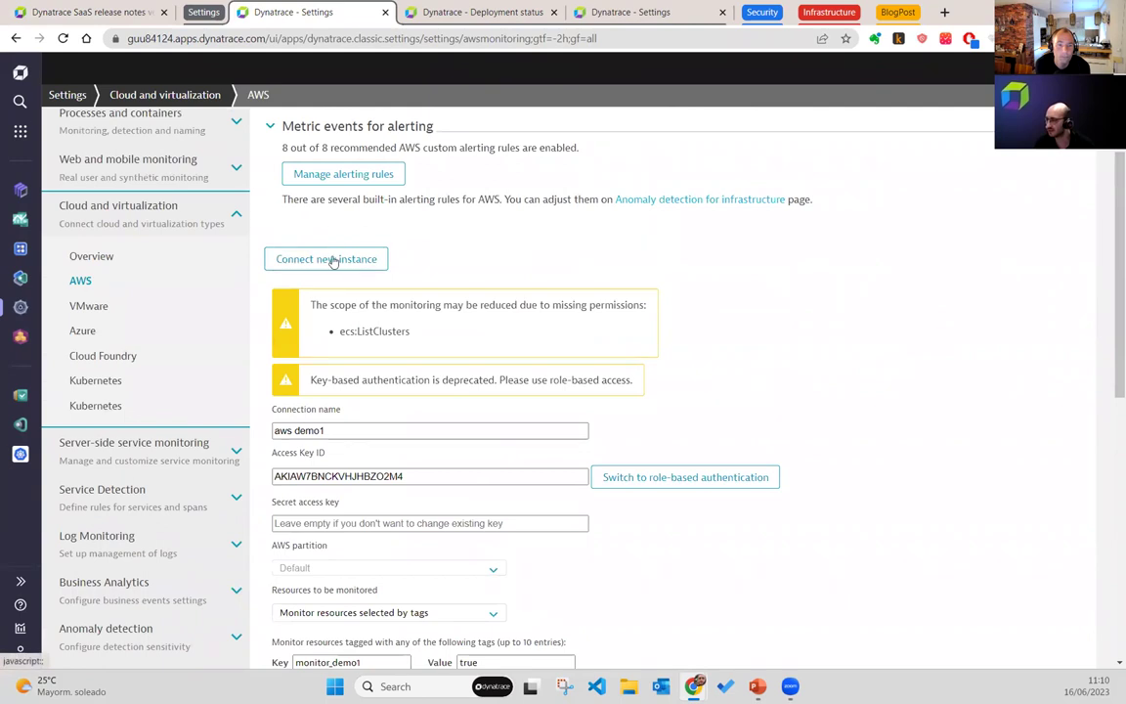
Step: Open the form for connecting a new AWS instance, review its authentication methods, and close the page
{"action": "left_click", "coordinate": [347, 259]}
{"action": "scroll", "coordinate": [443, 297], "scroll_direction": "down", "scroll_amount": 1}
{"action": "left_click", "coordinate": [381, 263]}
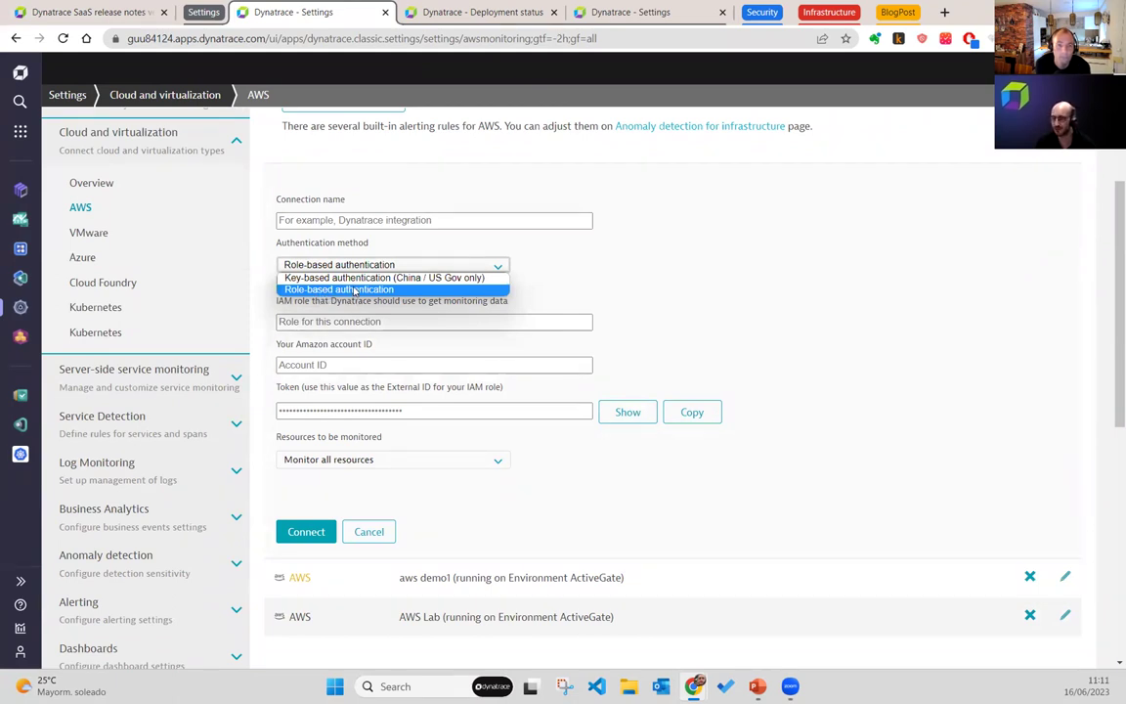
{"action": "left_click", "coordinate": [396, 246]}
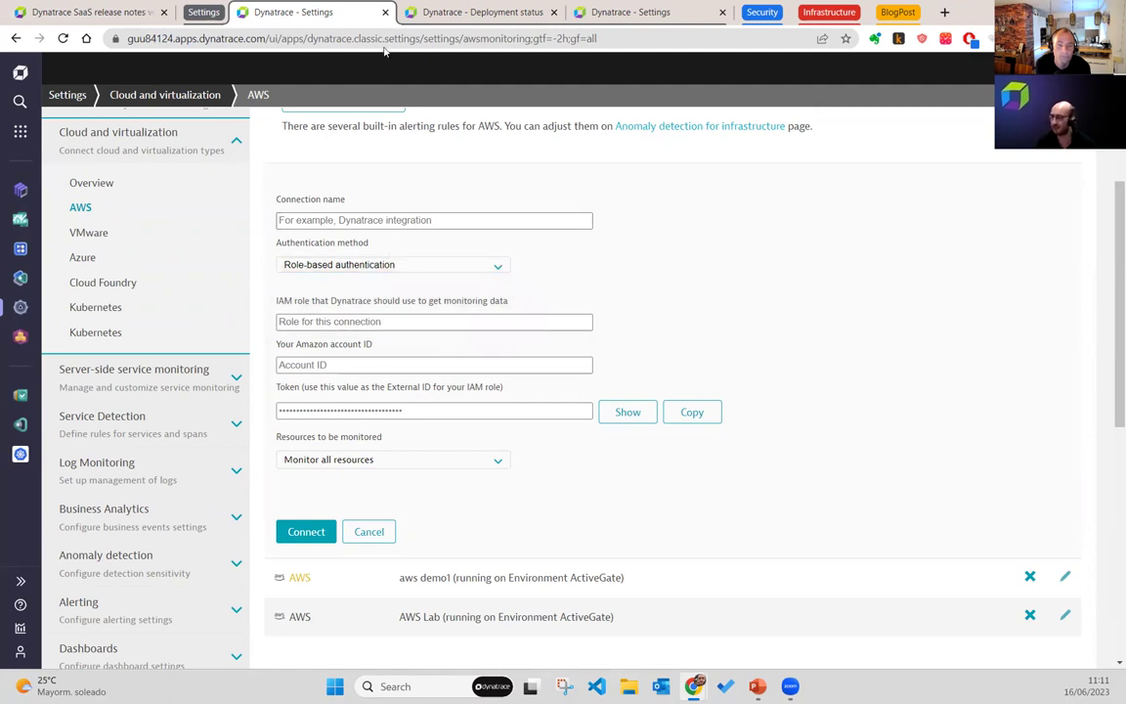
{"action": "left_click", "coordinate": [385, 12]}
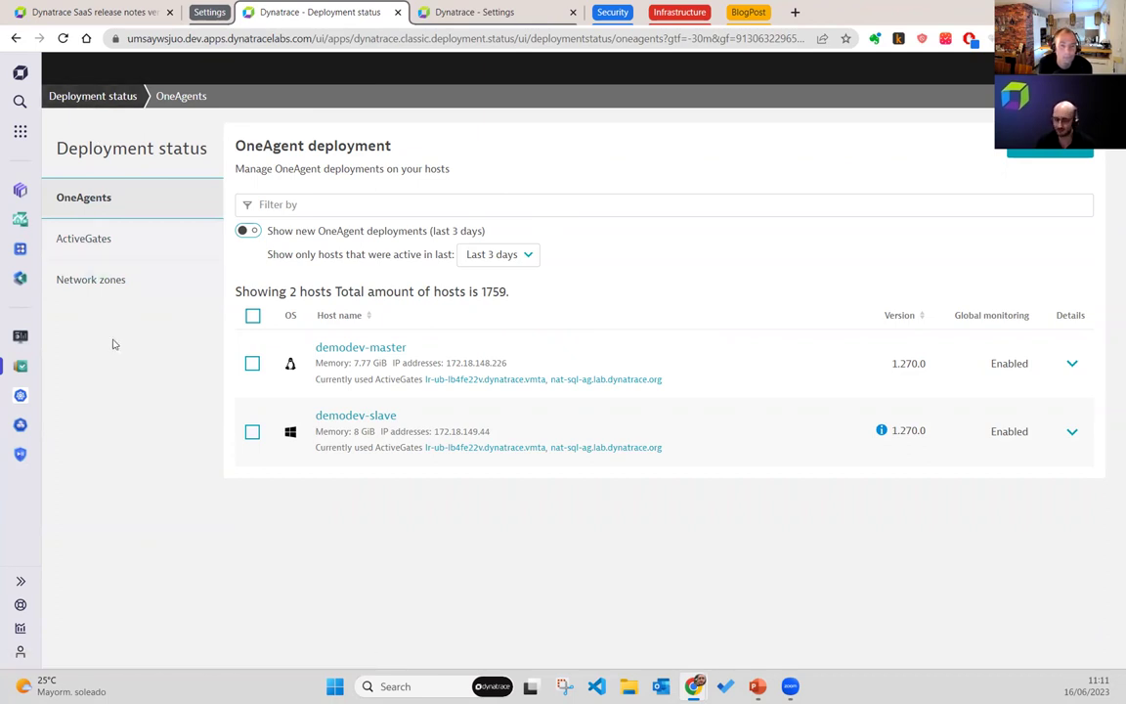
Step: Search the environment for "deployment status" and dismiss the search to return to the OneAgent deployment page
{"action": "key", "text": "ctrl+k"}
{"action": "type", "text": "depl"}
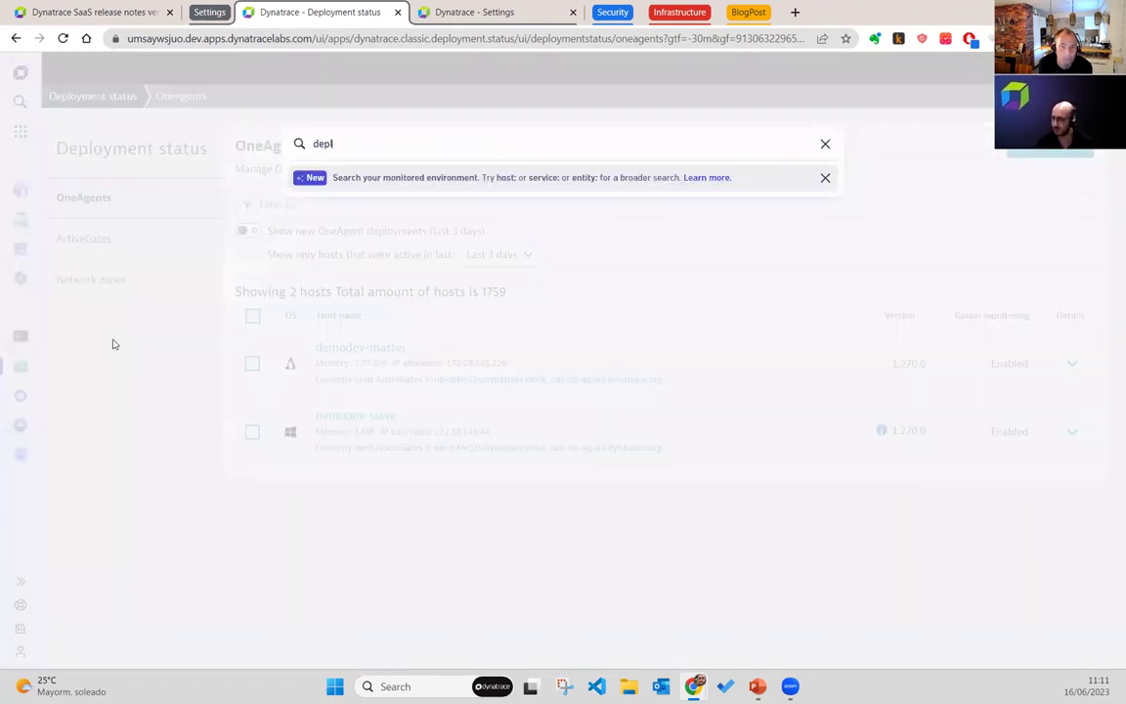
{"action": "type", "text": "oyment status"}
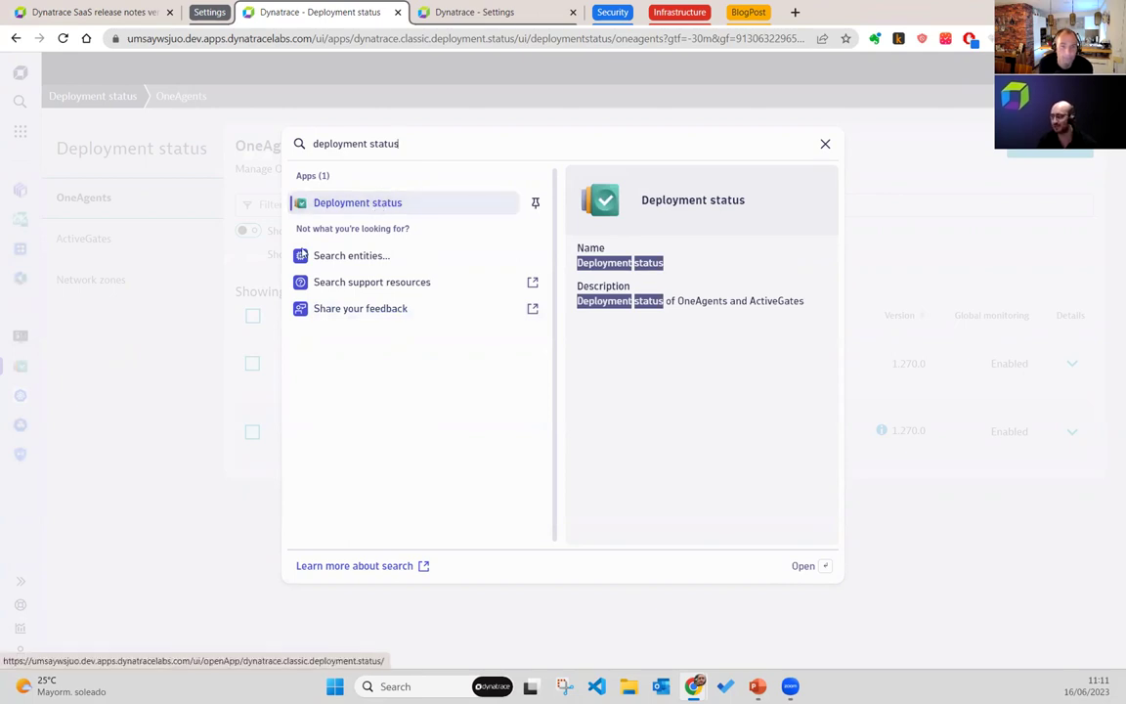
{"action": "left_click", "coordinate": [155, 305]}
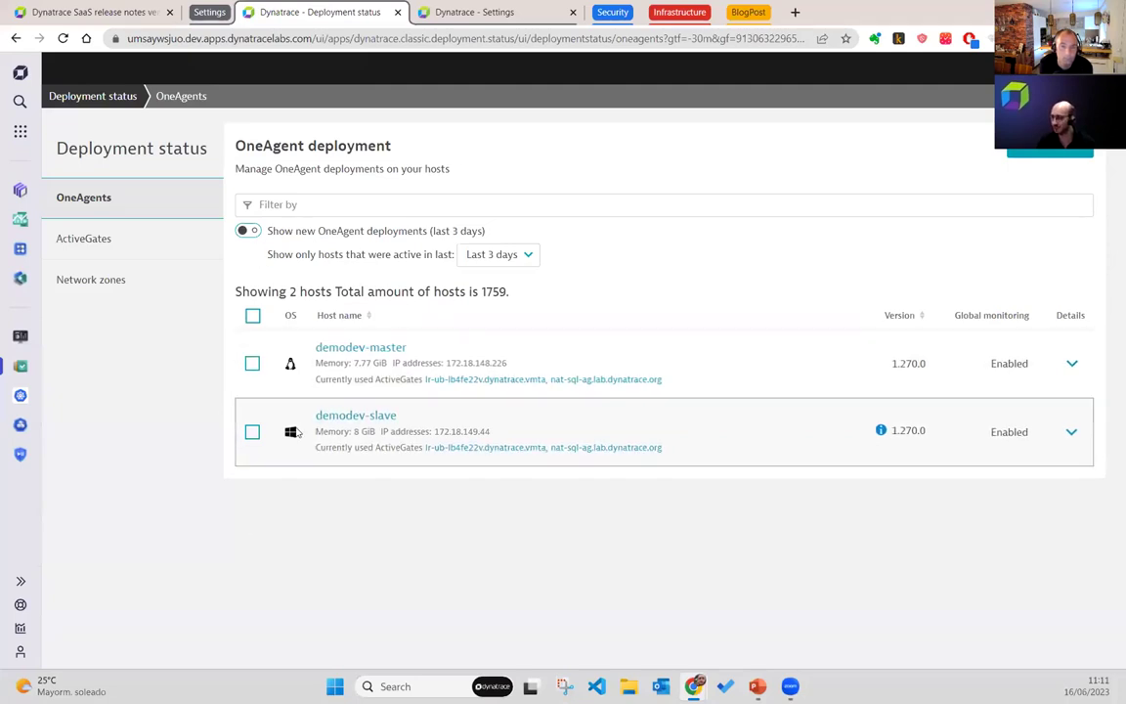
Step: Select the demodev-master host, review the available remote configuration actions, and close the deployment status page
{"action": "left_click", "coordinate": [251, 365]}
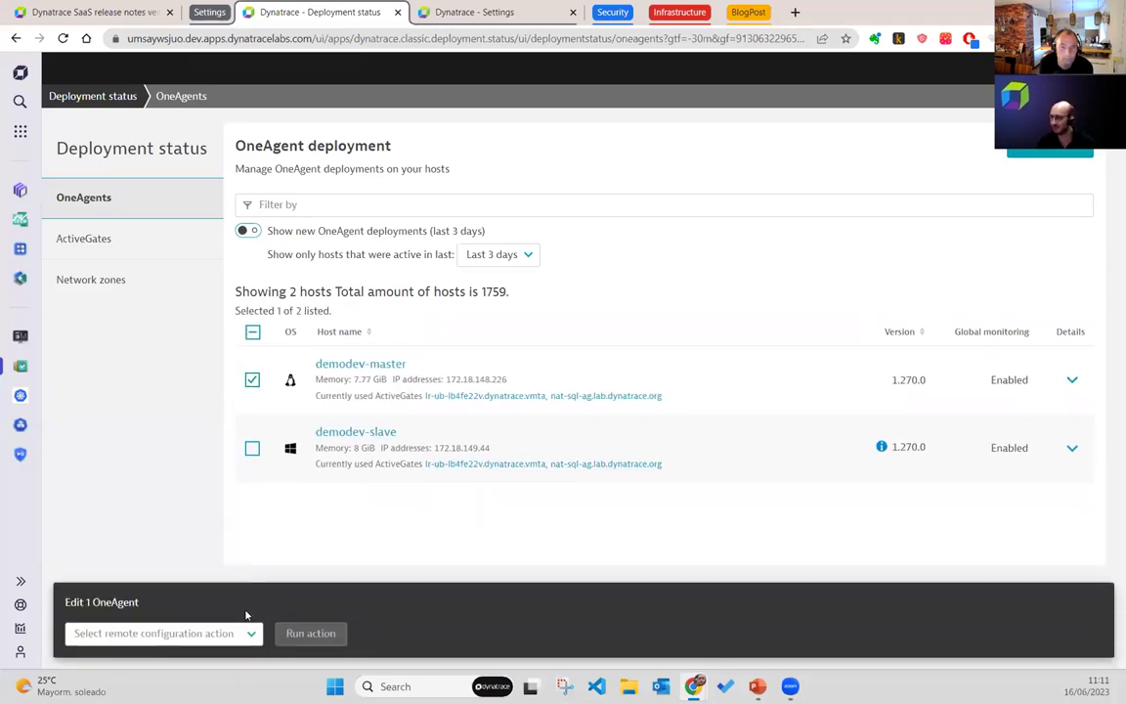
{"action": "left_click", "coordinate": [249, 632]}
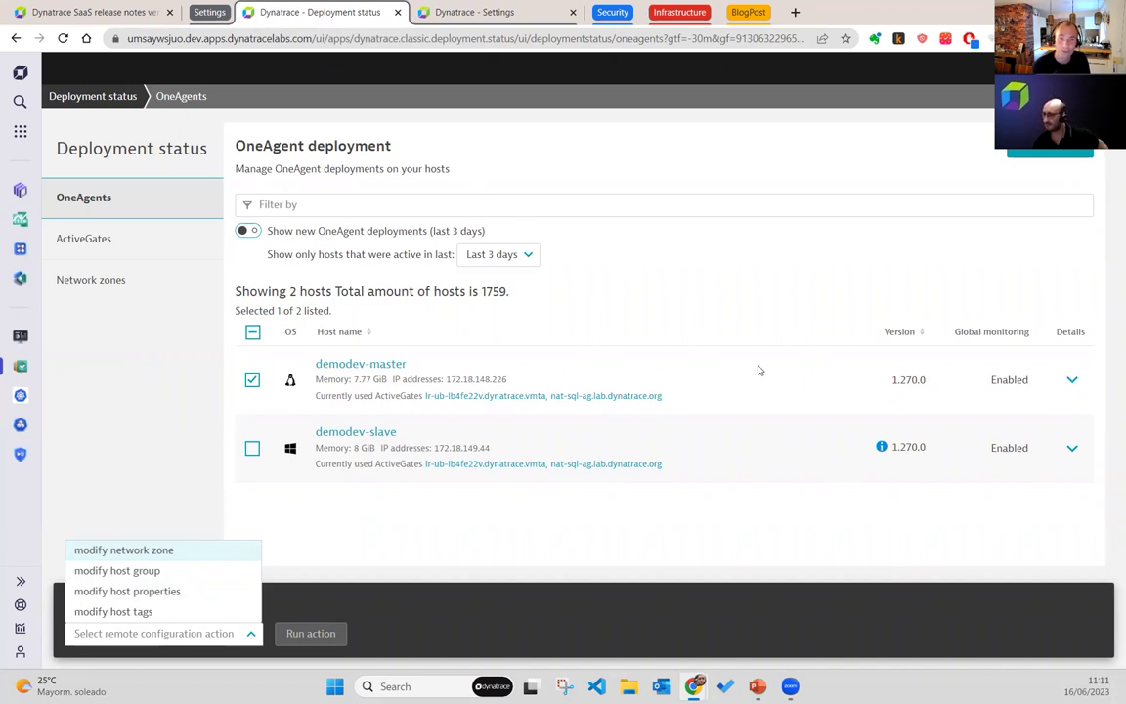
{"action": "left_click", "coordinate": [678, 281]}
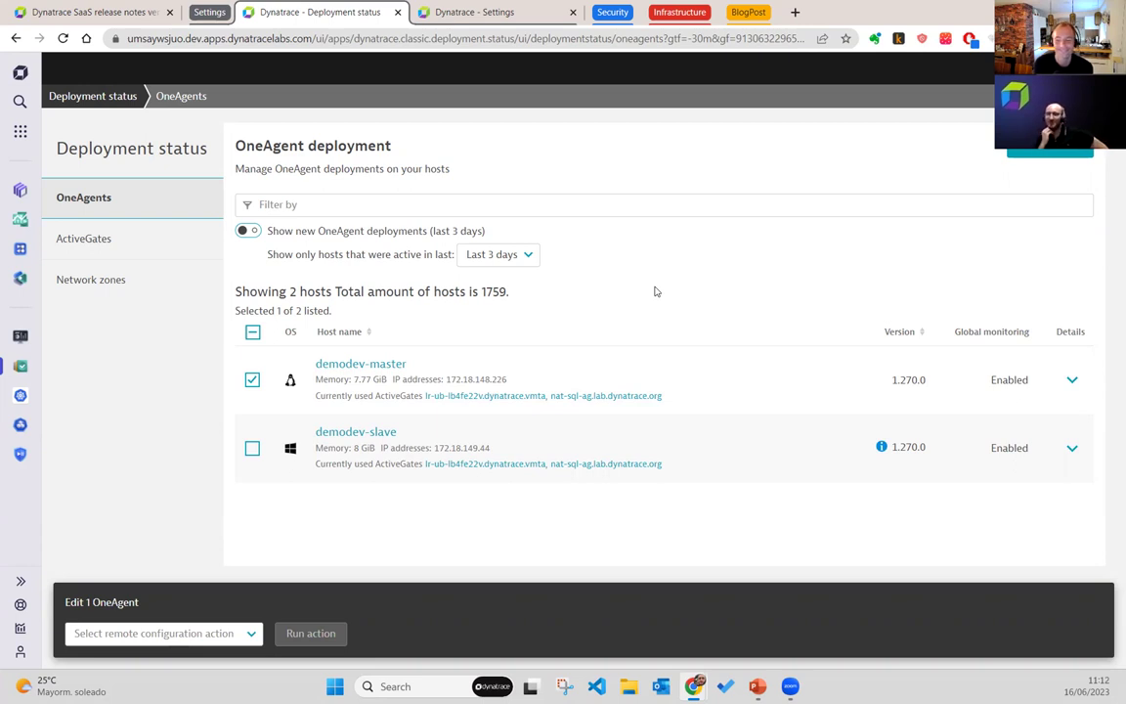
{"action": "middle_click", "coordinate": [357, 14]}
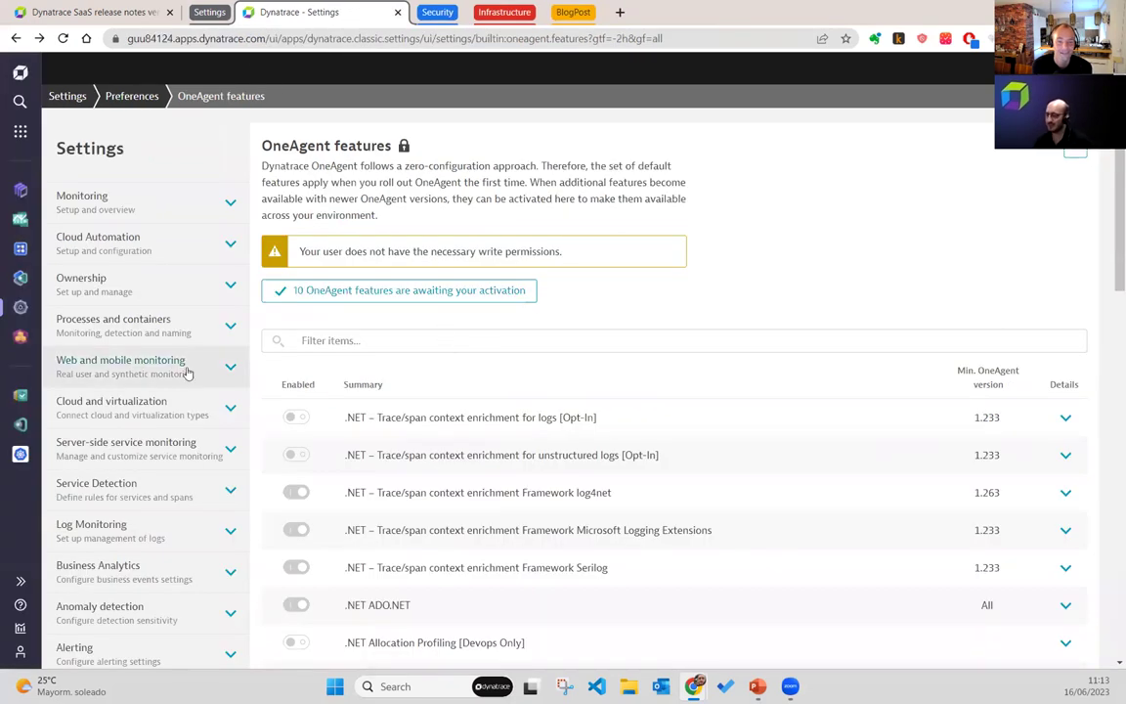
Step: Locate OneAgent features under the Preferences settings and filter the feature list for "w3c"
{"action": "scroll", "coordinate": [195, 364], "scroll_direction": "down", "scroll_amount": 1}
{"action": "scroll", "coordinate": [199, 363], "scroll_direction": "down", "scroll_amount": 5}
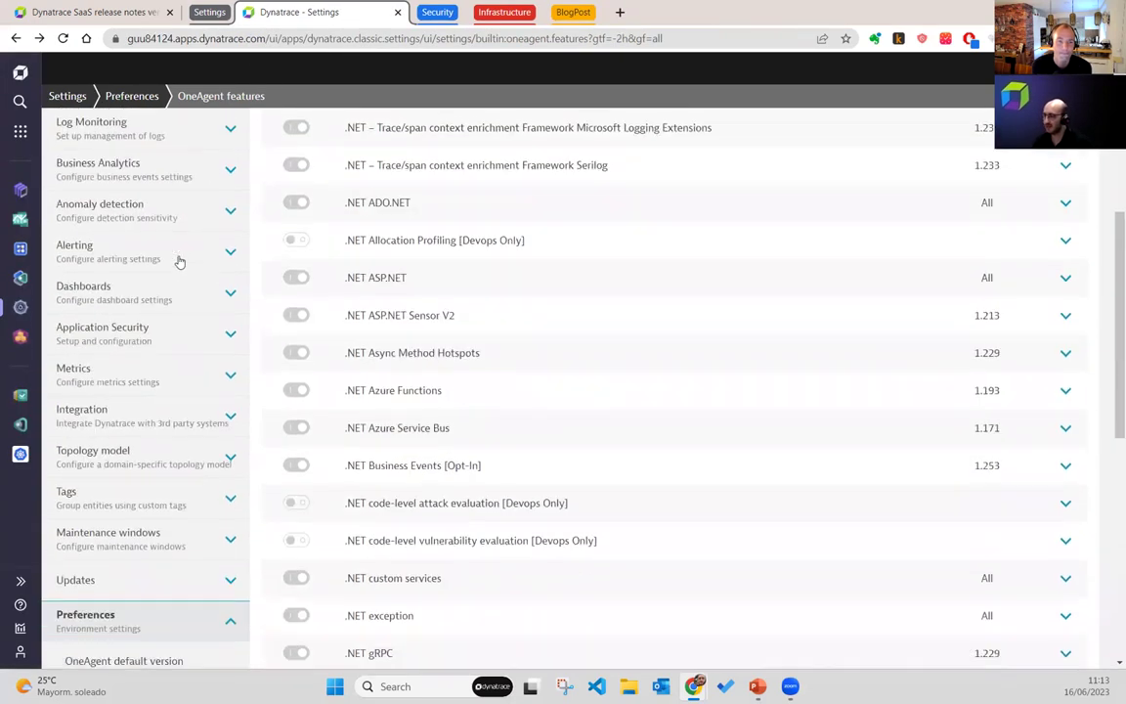
{"action": "right_click", "coordinate": [21, 307]}
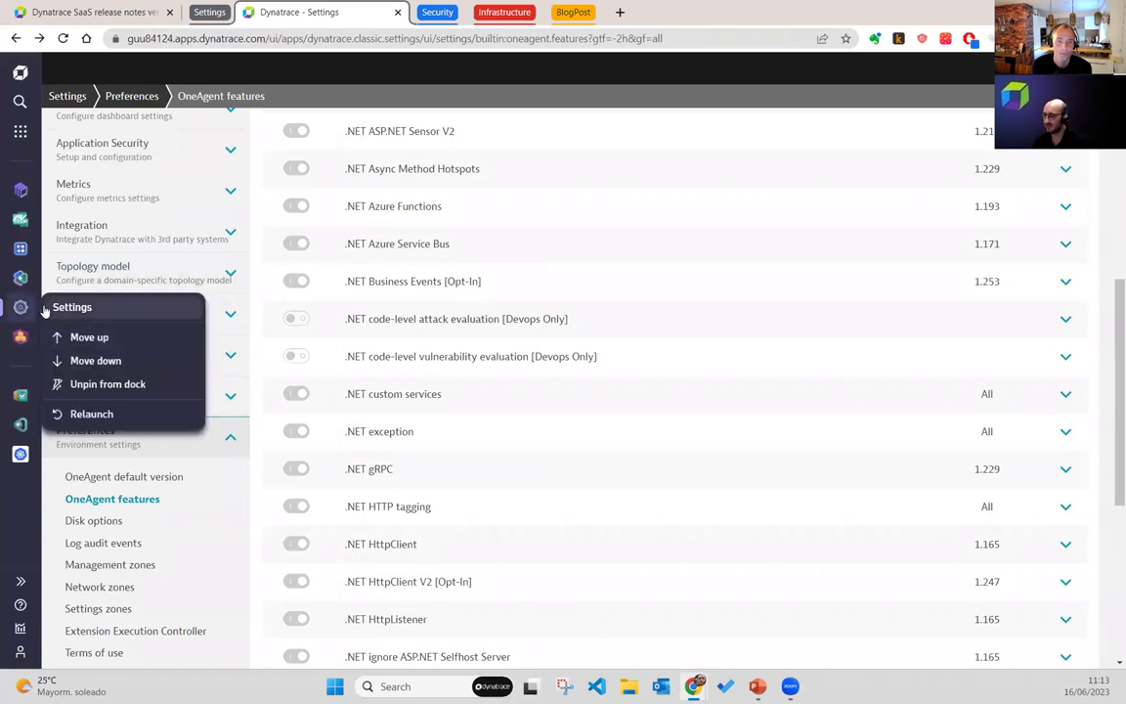
{"action": "key", "text": "Escape"}
{"action": "scroll", "coordinate": [141, 367], "scroll_direction": "down", "scroll_amount": 1}
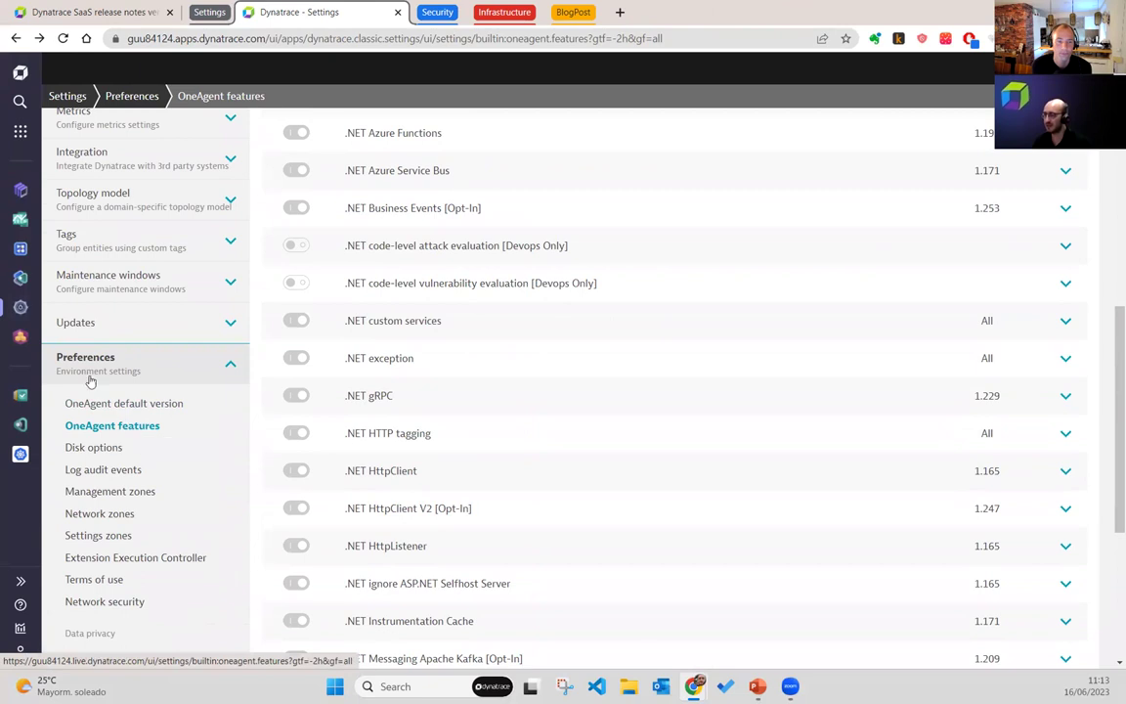
{"action": "scroll", "coordinate": [335, 336], "scroll_direction": "up", "scroll_amount": 8}
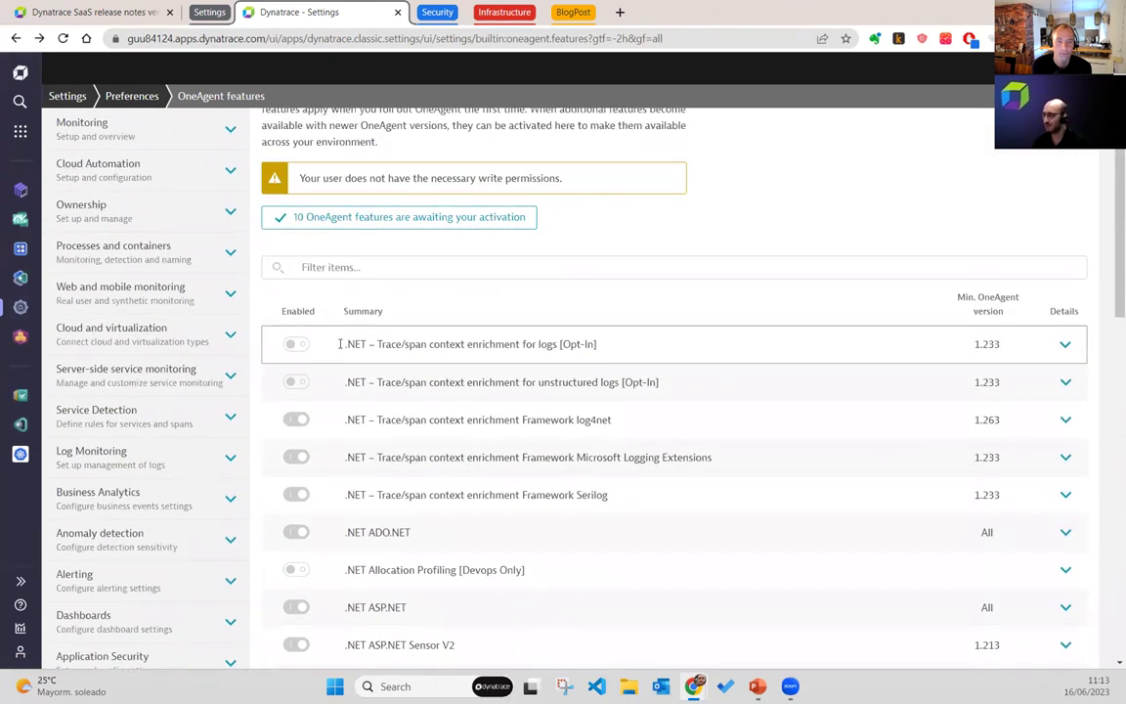
{"action": "left_click", "coordinate": [344, 323]}
{"action": "type", "text": "w3c"}
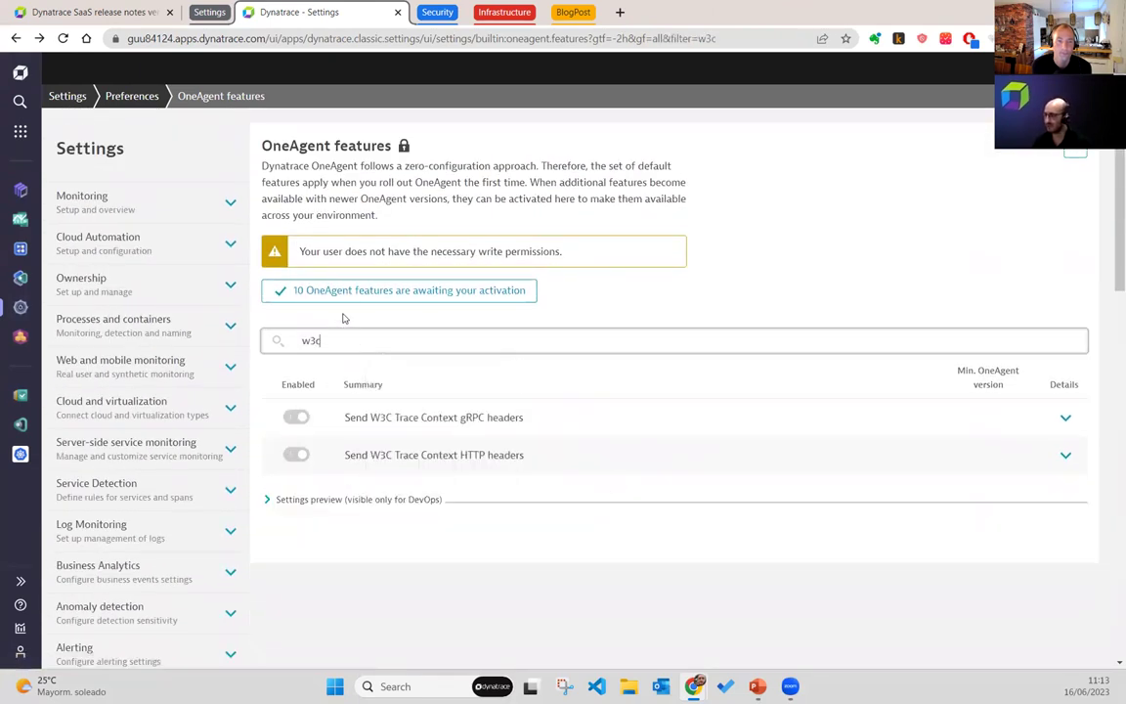
Step: Clear the filter on the OneAgent features list and close the settings page
{"action": "key", "text": "ctrl+a"}
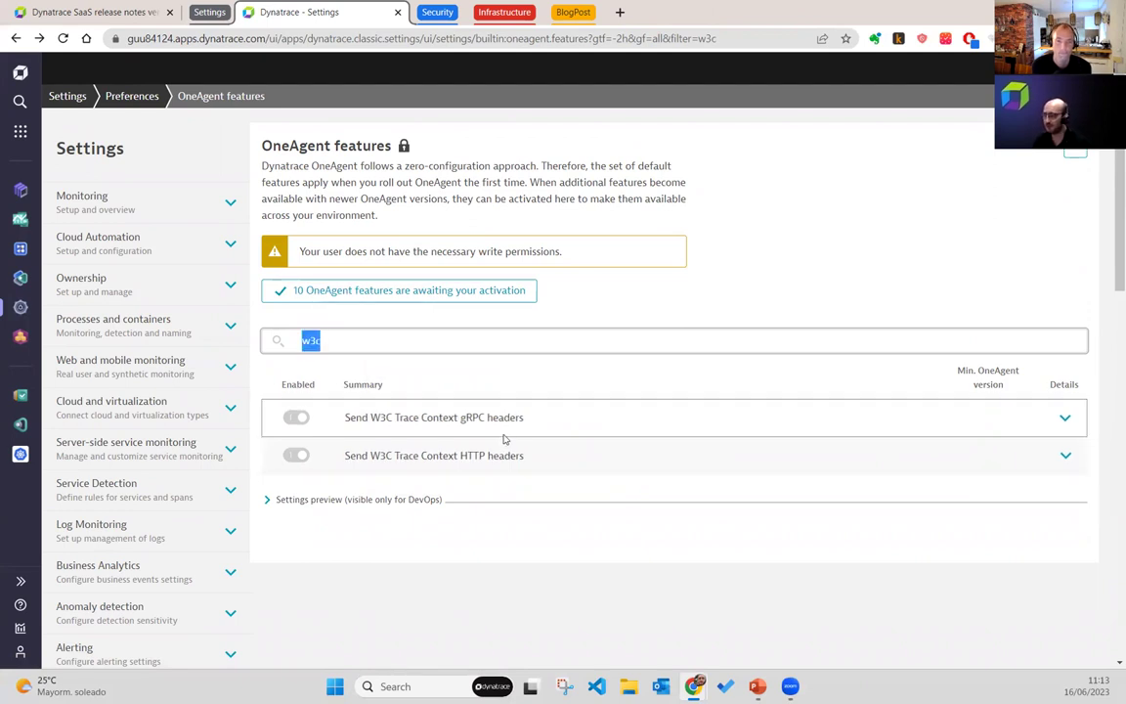
{"action": "key", "text": "BackSpace"}
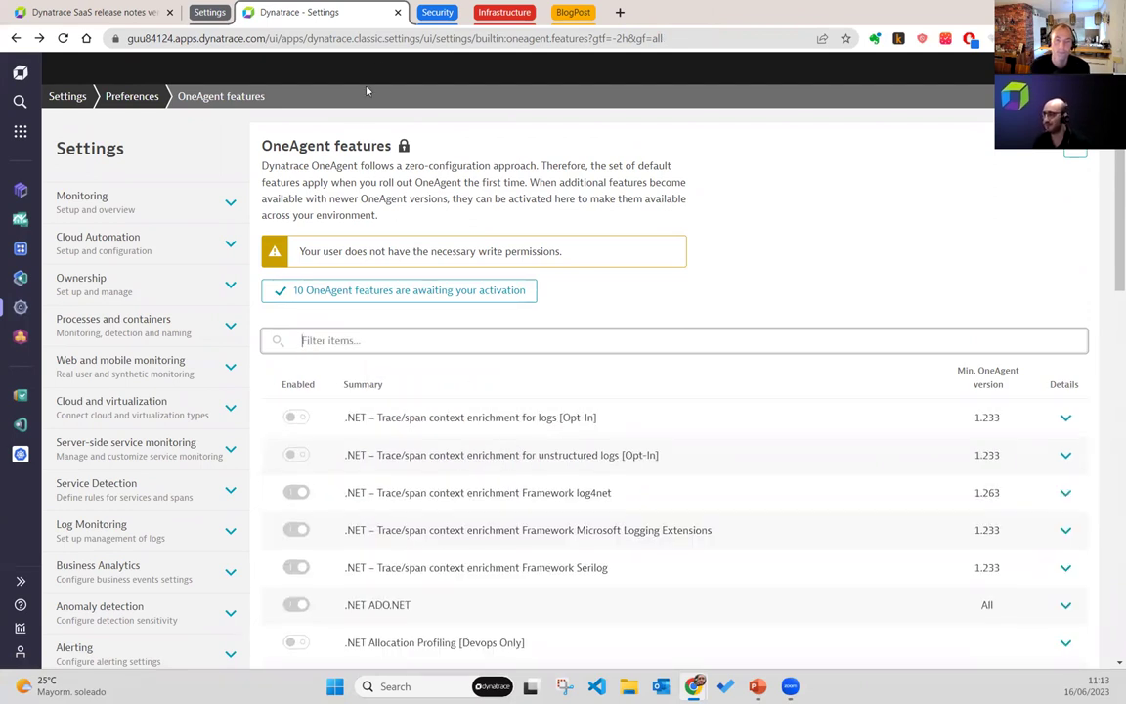
{"action": "left_click", "coordinate": [397, 13]}
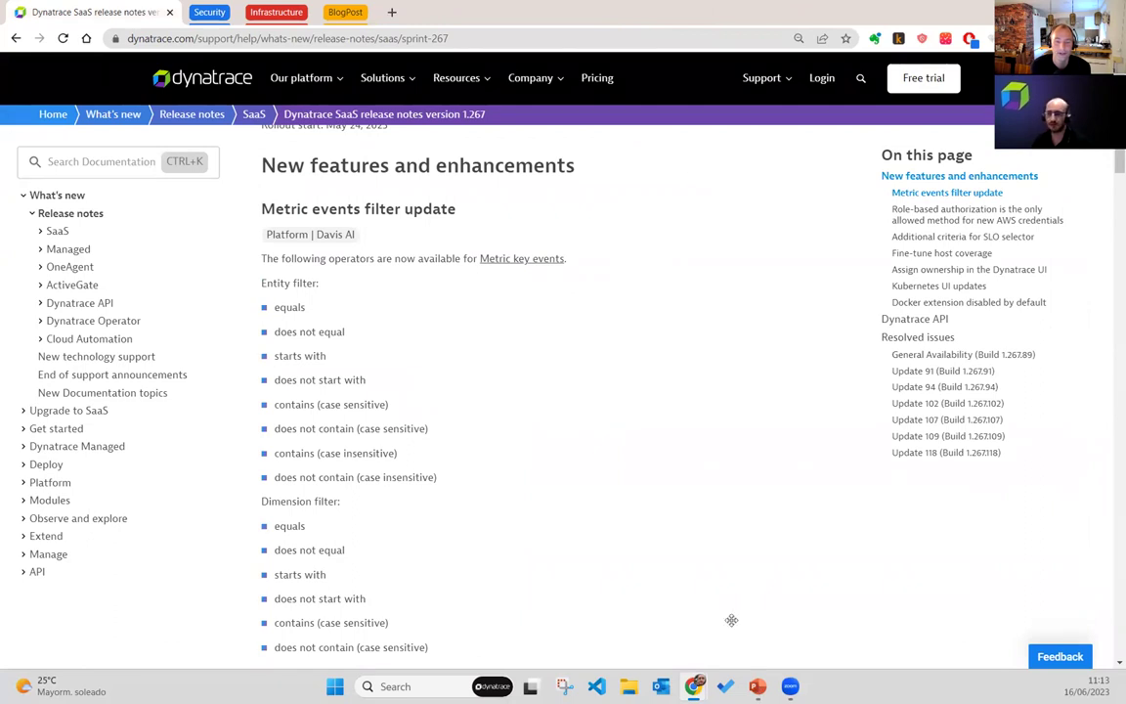
Step: Switch to the running PowerPoint slide show and reveal the first text on the "Fine-tune host coverage" slide
{"action": "key", "text": "alt+Tab"}
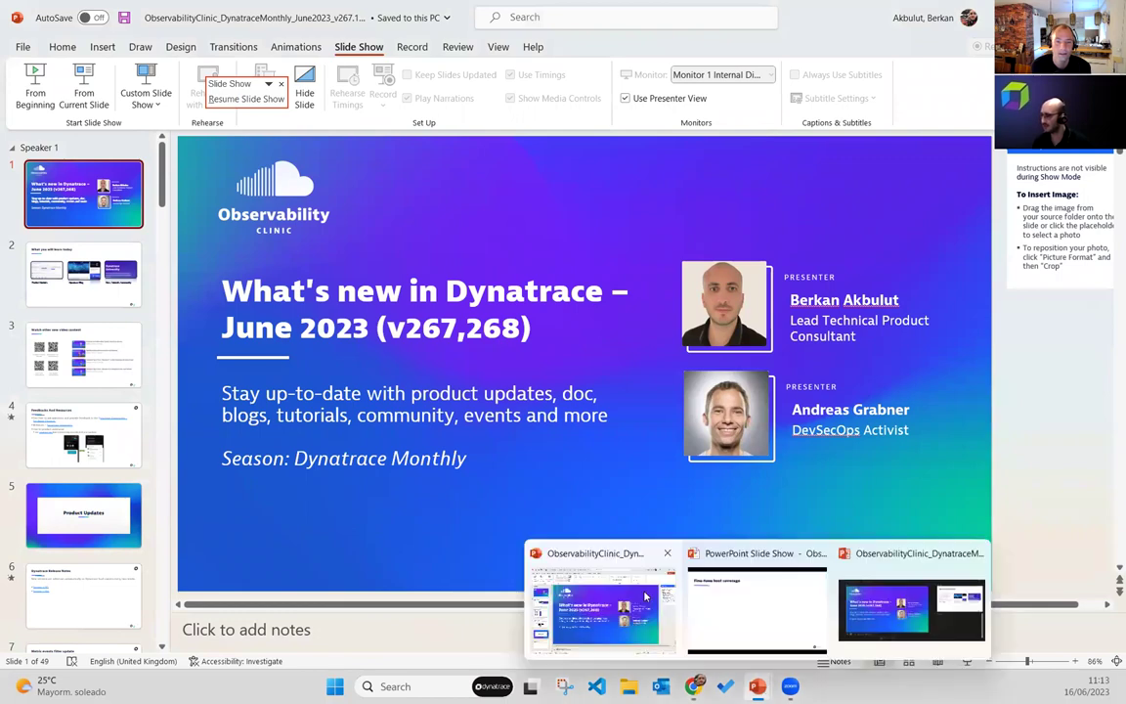
{"action": "key", "text": "alt+Tab"}
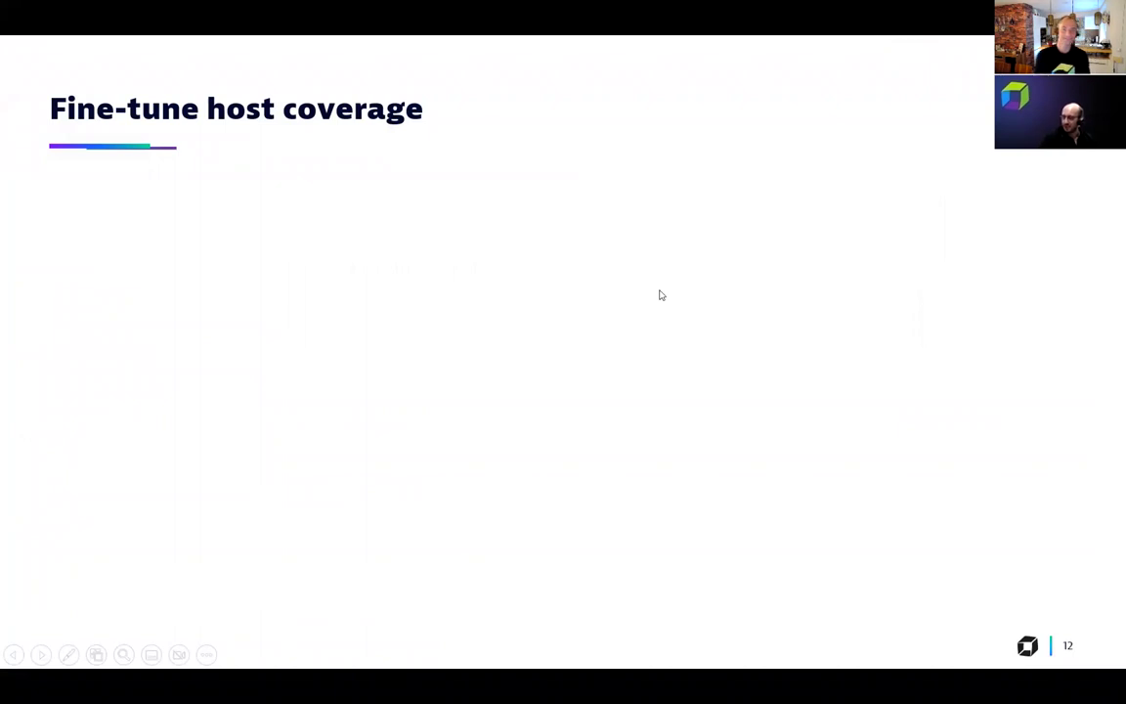
{"action": "left_click", "coordinate": [713, 347]}
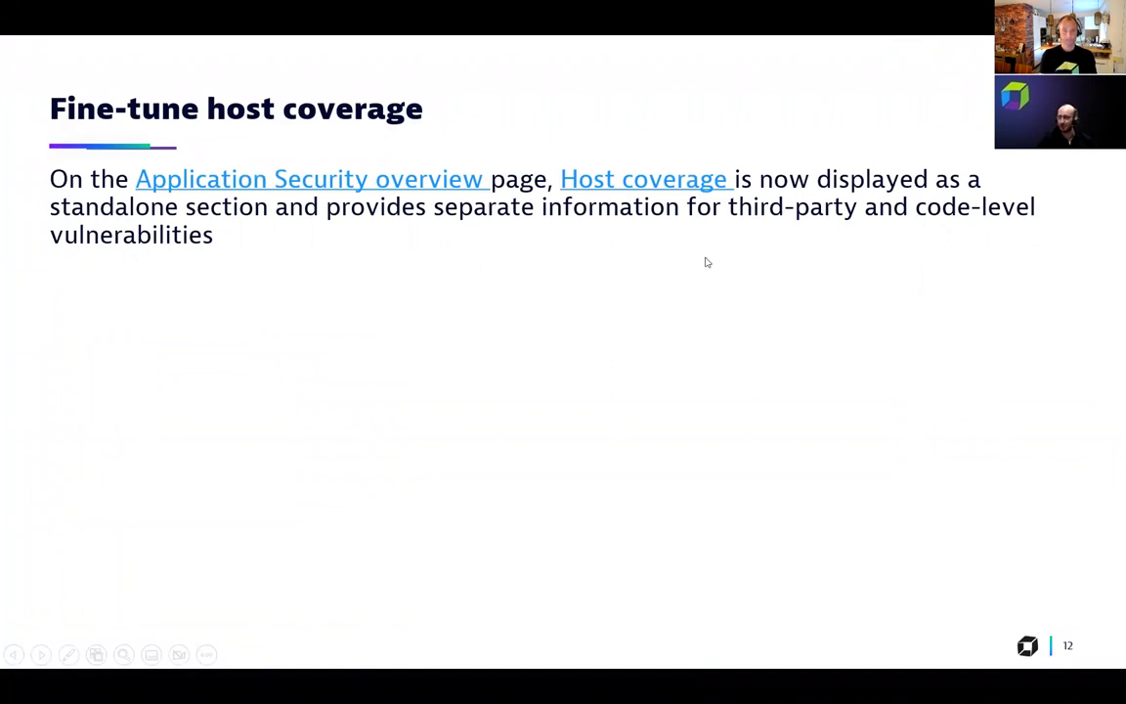
Step: Reveal the illustration on the "Fine-tune host coverage" slide and advance to the "Fine-tune security user permissions" slide
{"action": "left_click", "coordinate": [769, 281]}
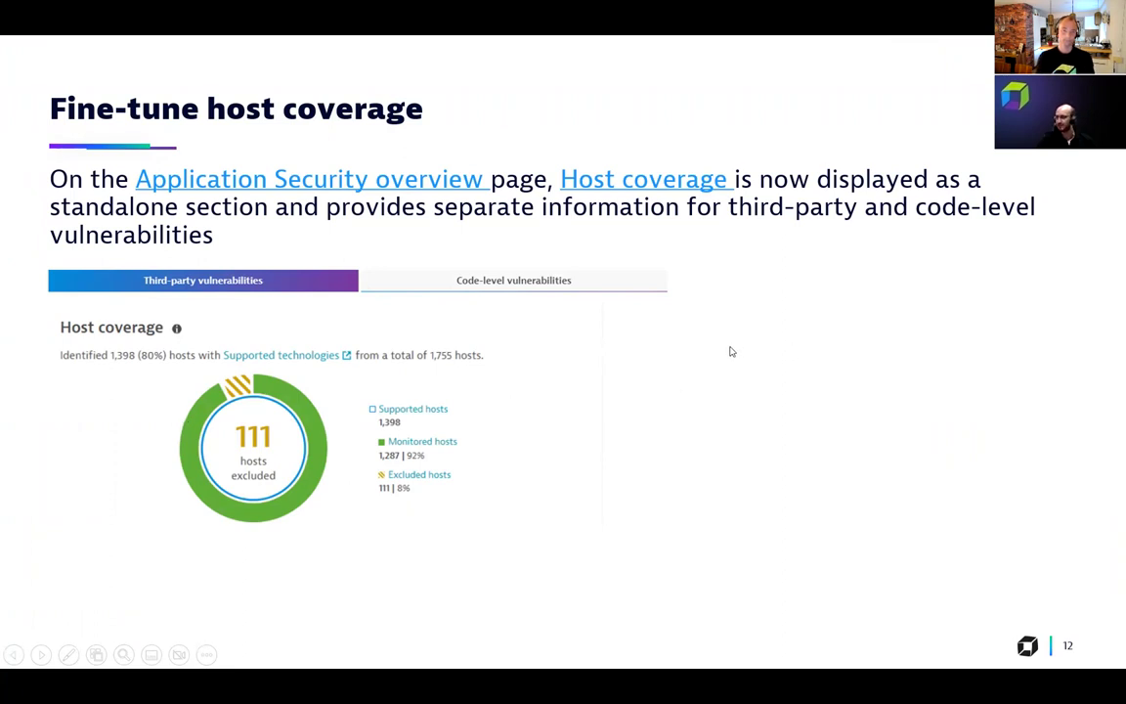
{"action": "key", "text": "Right"}
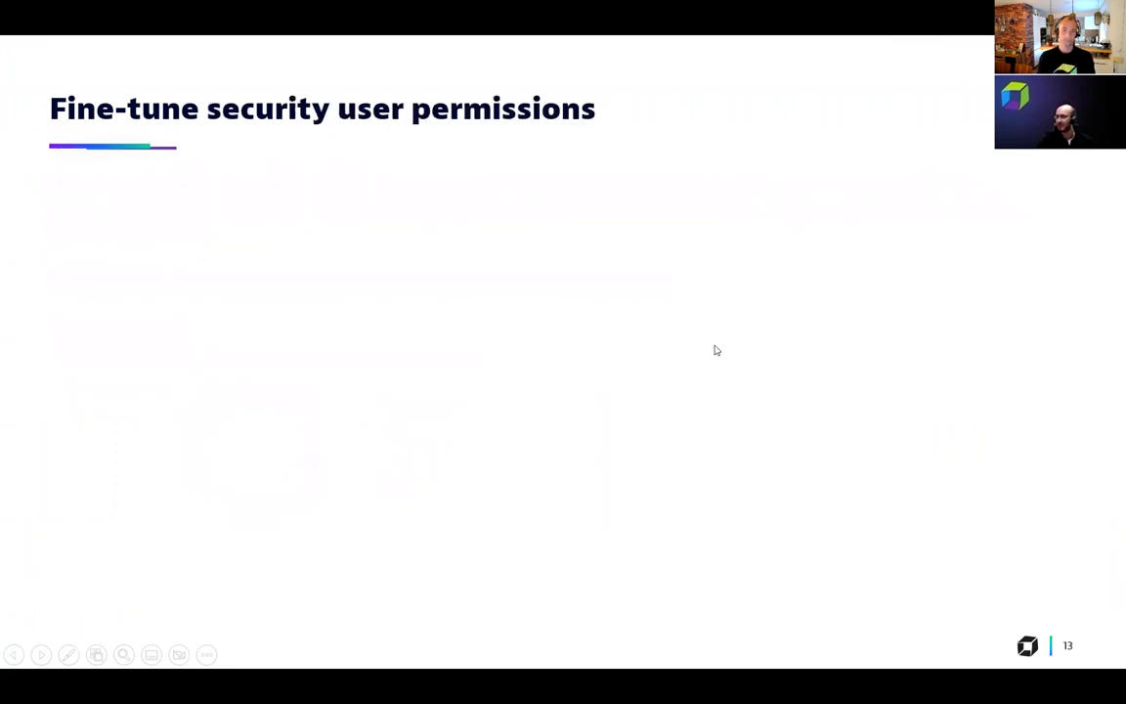
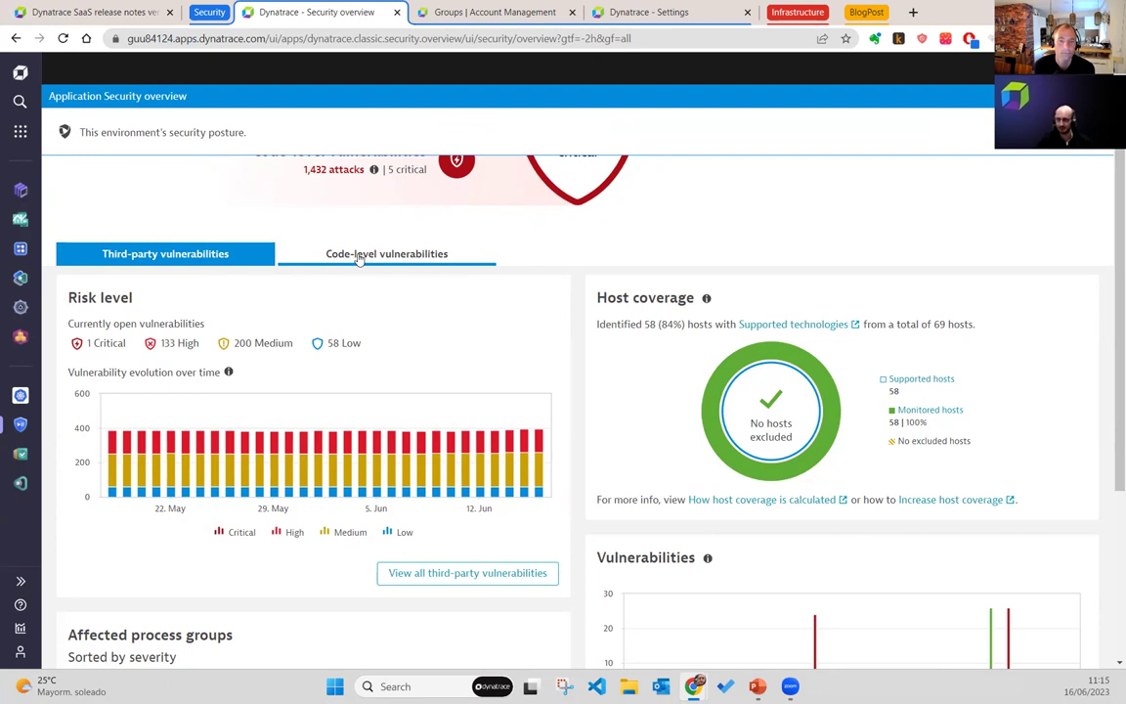
Step: Compare host coverage for third-party and code-level vulnerabilities on the Application Security overview, and close that page
{"action": "left_click", "coordinate": [168, 262]}
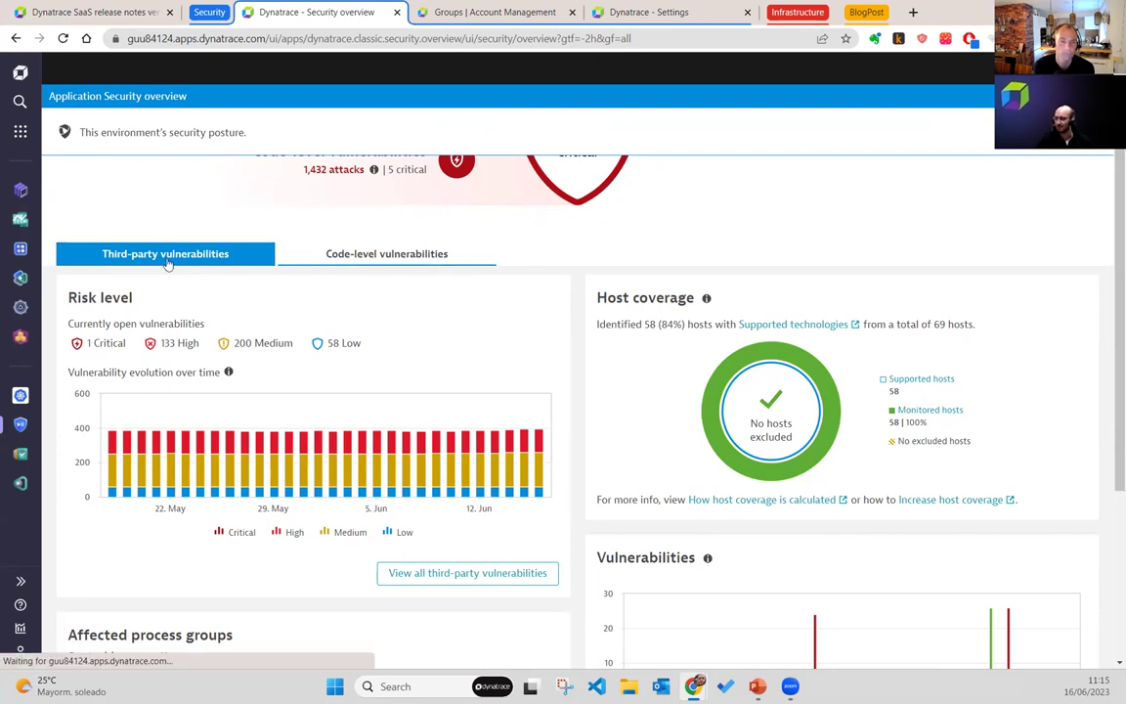
{"action": "left_click", "coordinate": [342, 260]}
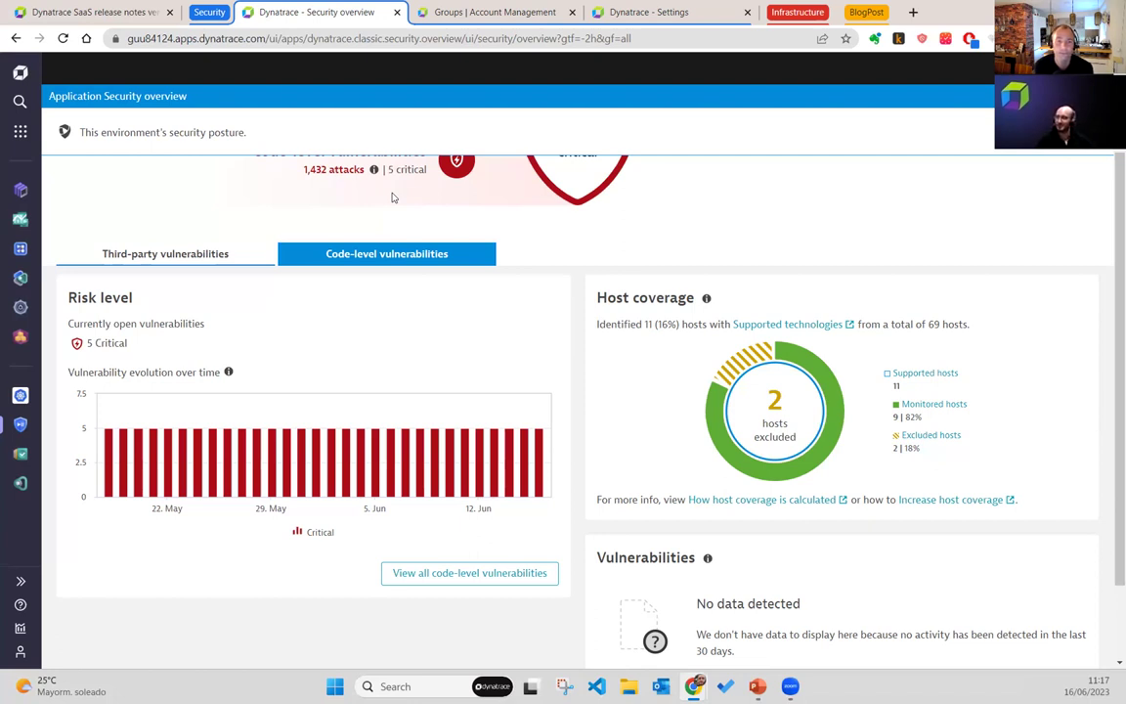
{"action": "left_click", "coordinate": [396, 11]}
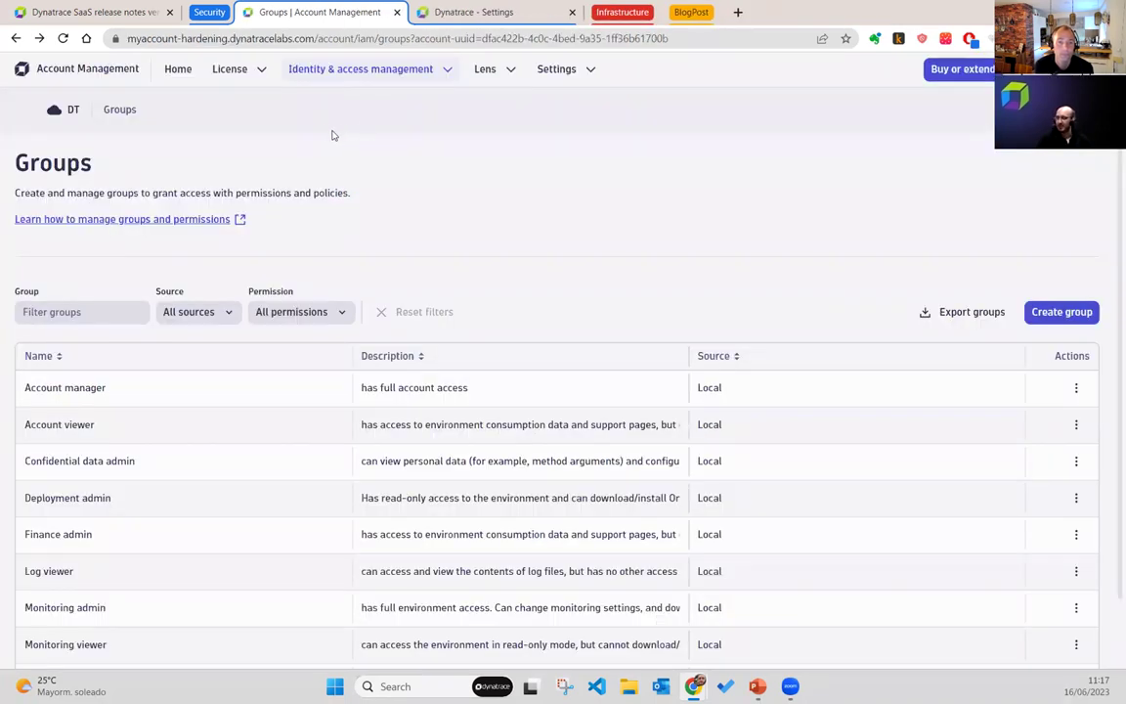
Step: View the details of the Security admin group from the account's group list
{"action": "scroll", "coordinate": [312, 133], "scroll_direction": "down", "scroll_amount": 1}
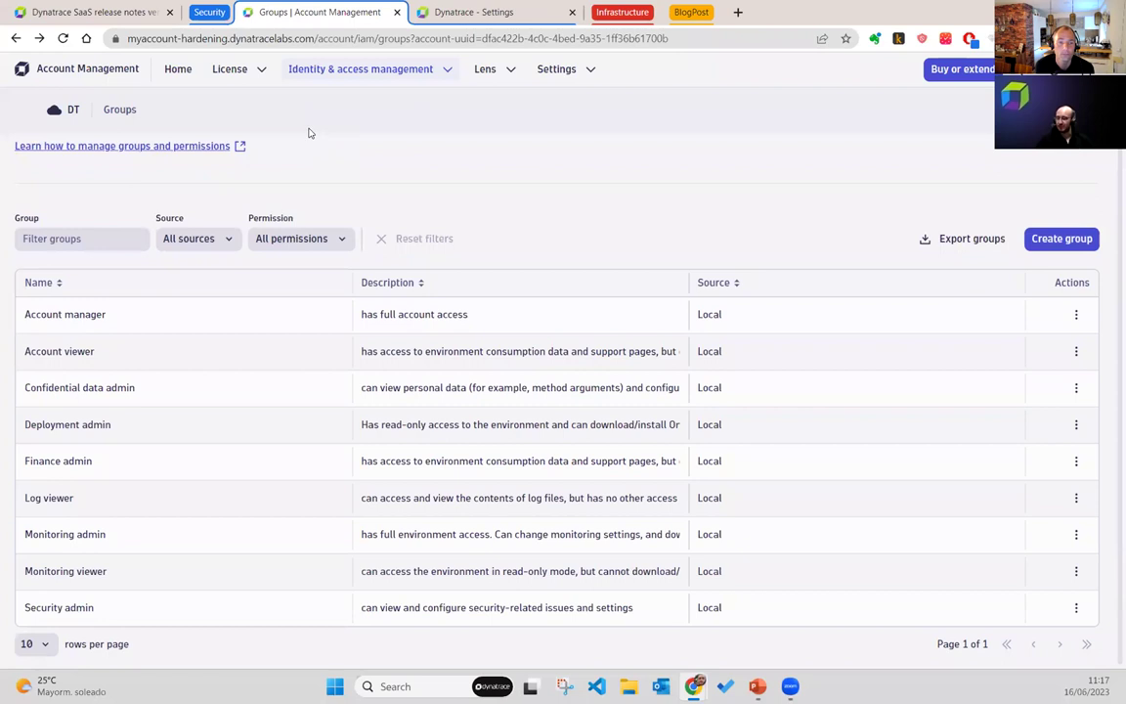
{"action": "left_click", "coordinate": [399, 77]}
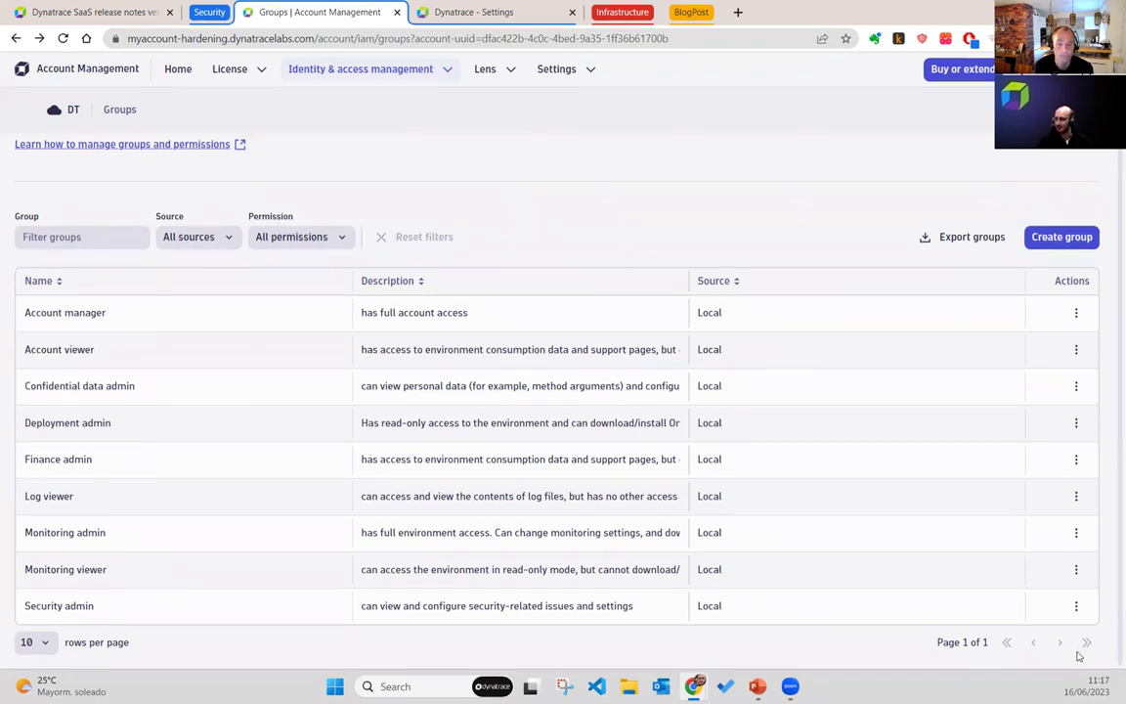
{"action": "left_click", "coordinate": [1076, 531]}
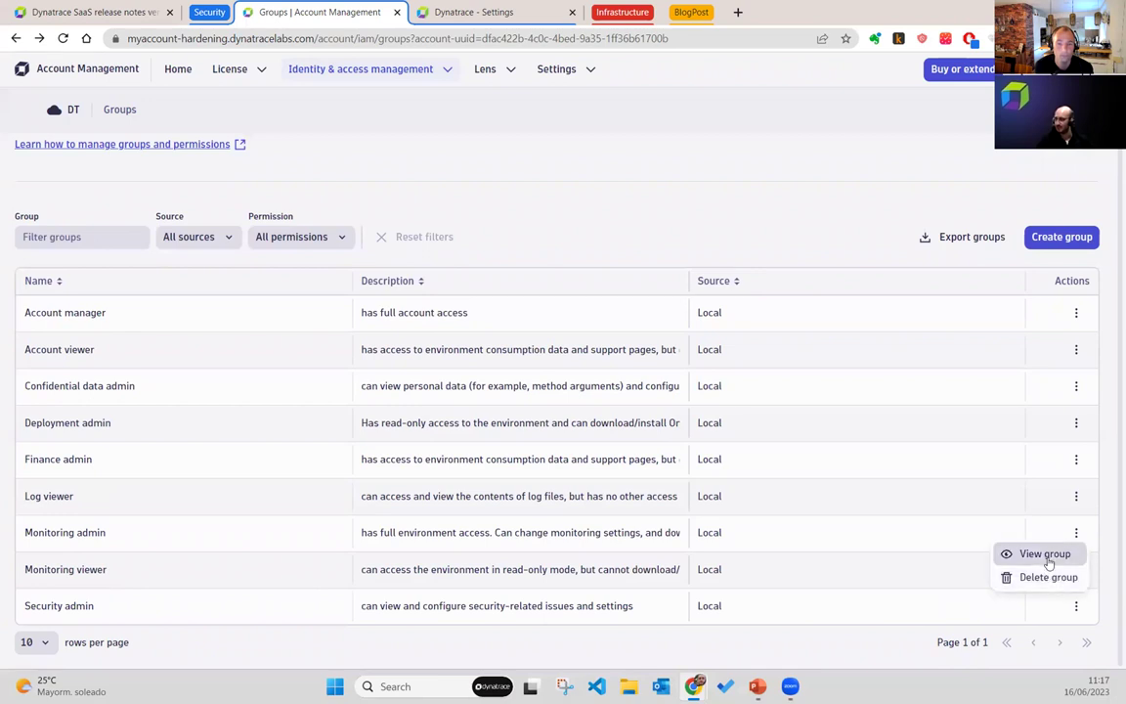
{"action": "left_click", "coordinate": [1044, 554]}
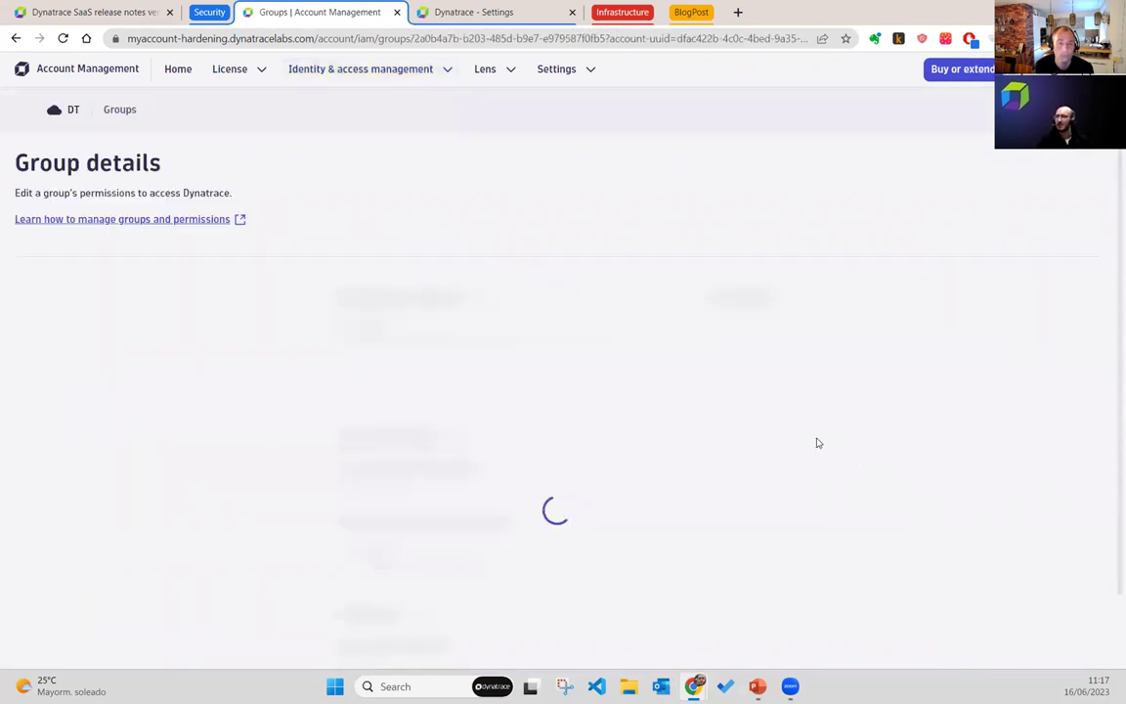
{"action": "scroll", "coordinate": [684, 402], "scroll_direction": "down", "scroll_amount": 1}
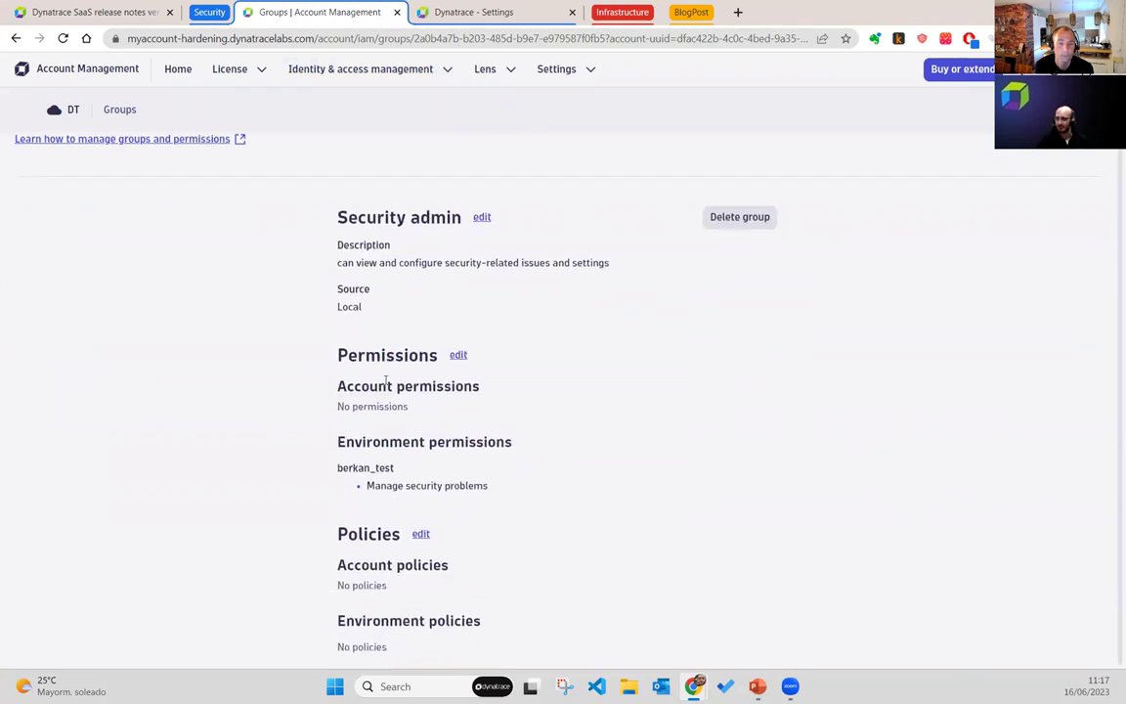
Step: Open the Security admin group's permissions for editing, examine the environment's security problem permissions, and close the page without saving
{"action": "left_click", "coordinate": [455, 356]}
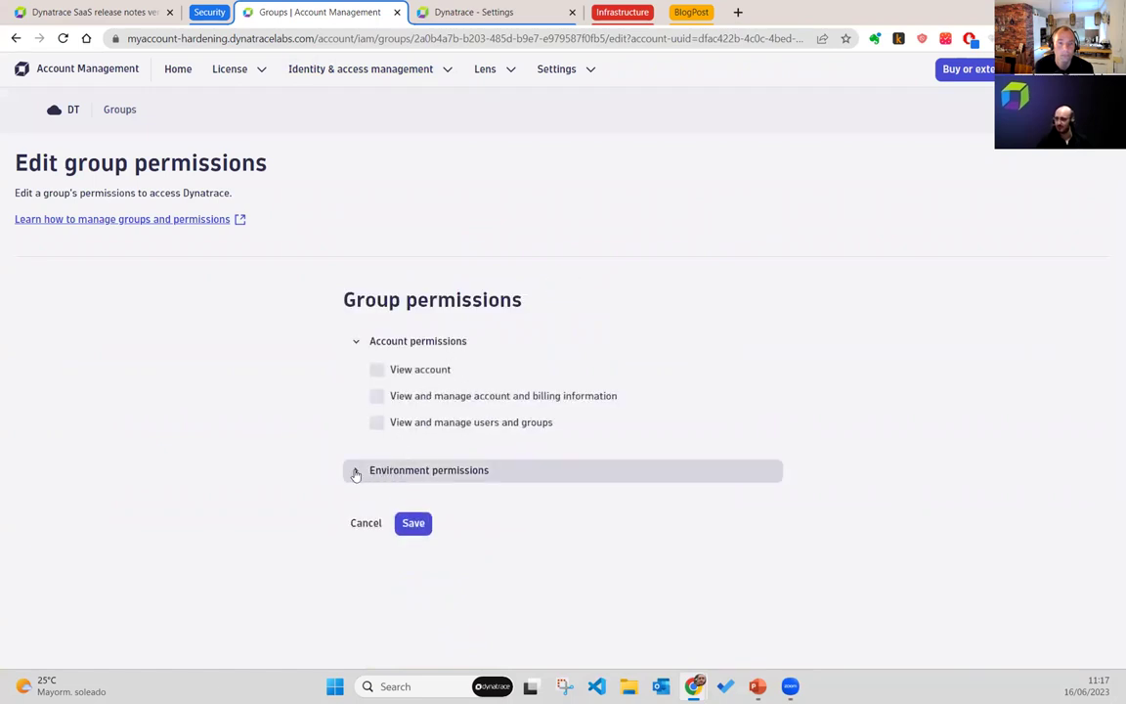
{"action": "left_click", "coordinate": [356, 474]}
{"action": "left_click", "coordinate": [381, 583]}
{"action": "scroll", "coordinate": [387, 571], "scroll_direction": "down", "scroll_amount": 3}
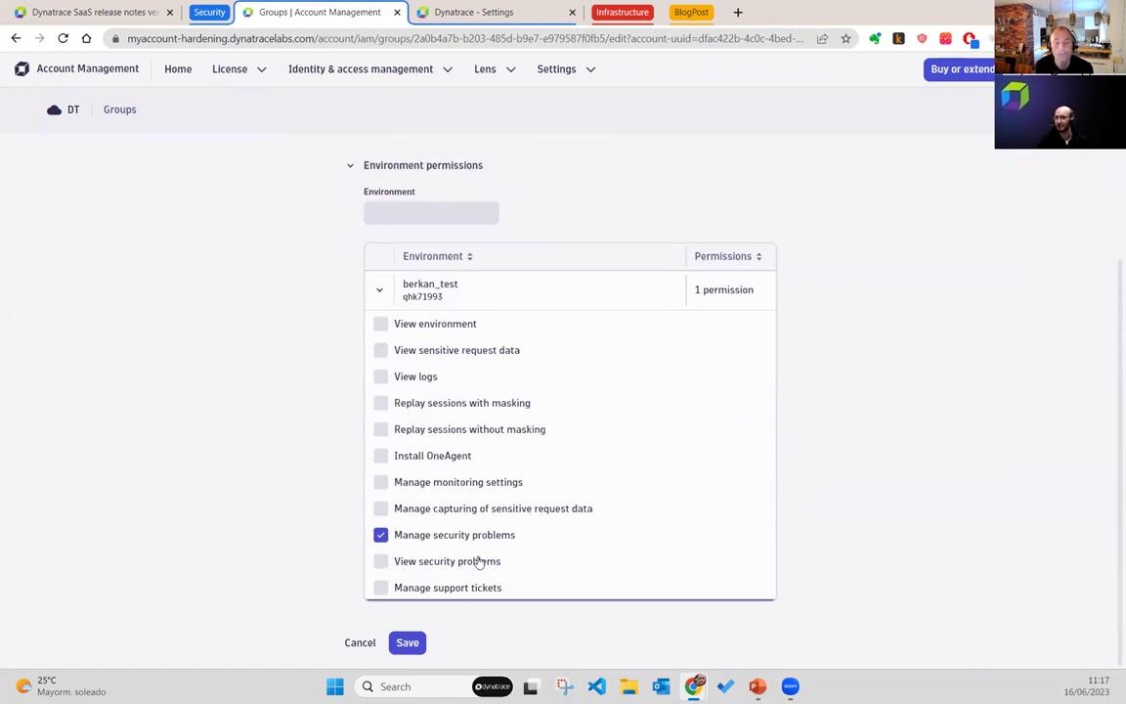
{"action": "left_click", "coordinate": [397, 12]}
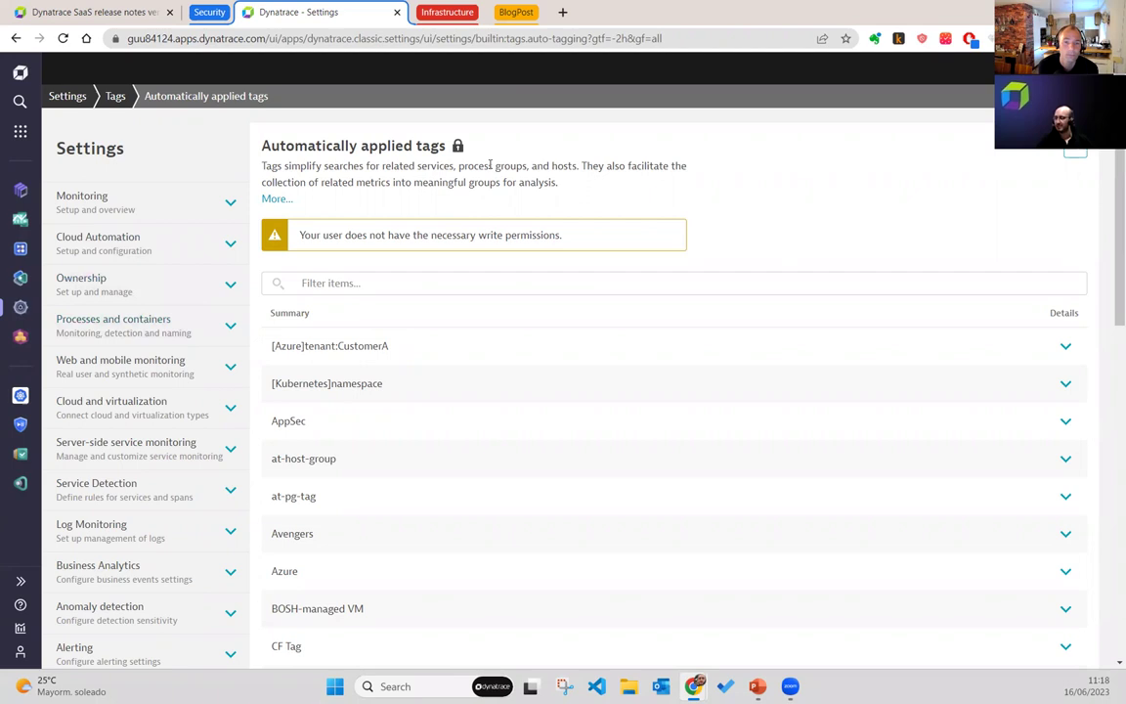
Step: Look through the settings categories around Tags and show the security policies for the Automatically applied tags page
{"action": "scroll", "coordinate": [181, 251], "scroll_direction": "down", "scroll_amount": 3}
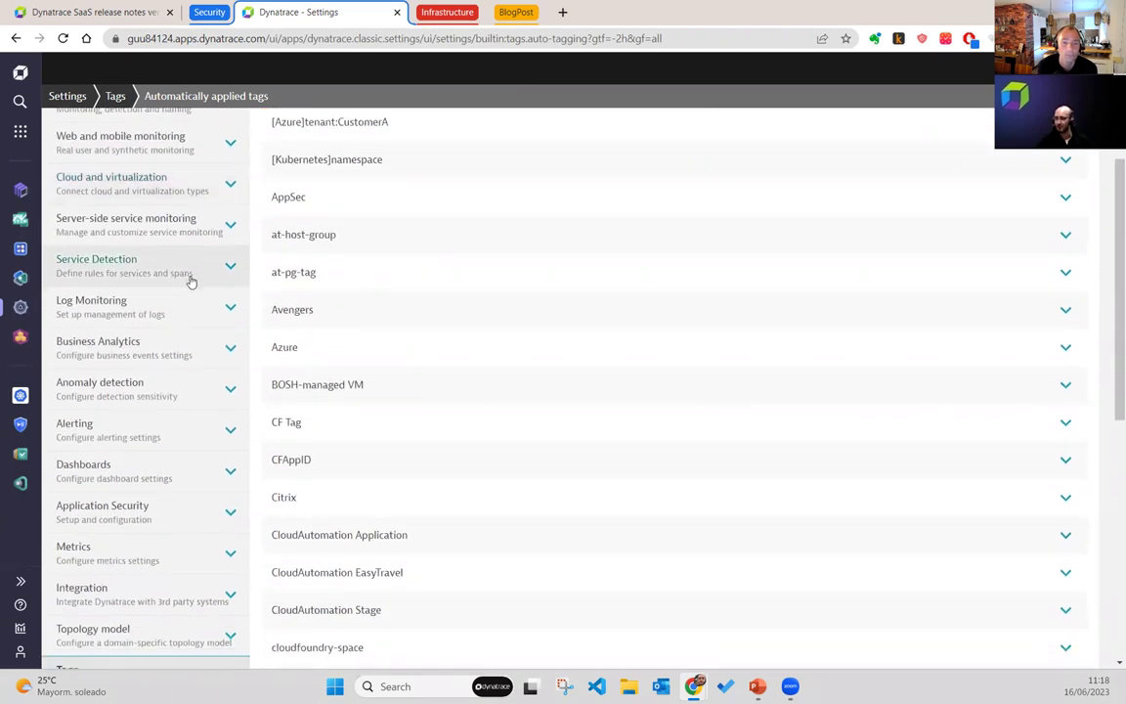
{"action": "scroll", "coordinate": [220, 363], "scroll_direction": "down", "scroll_amount": 1}
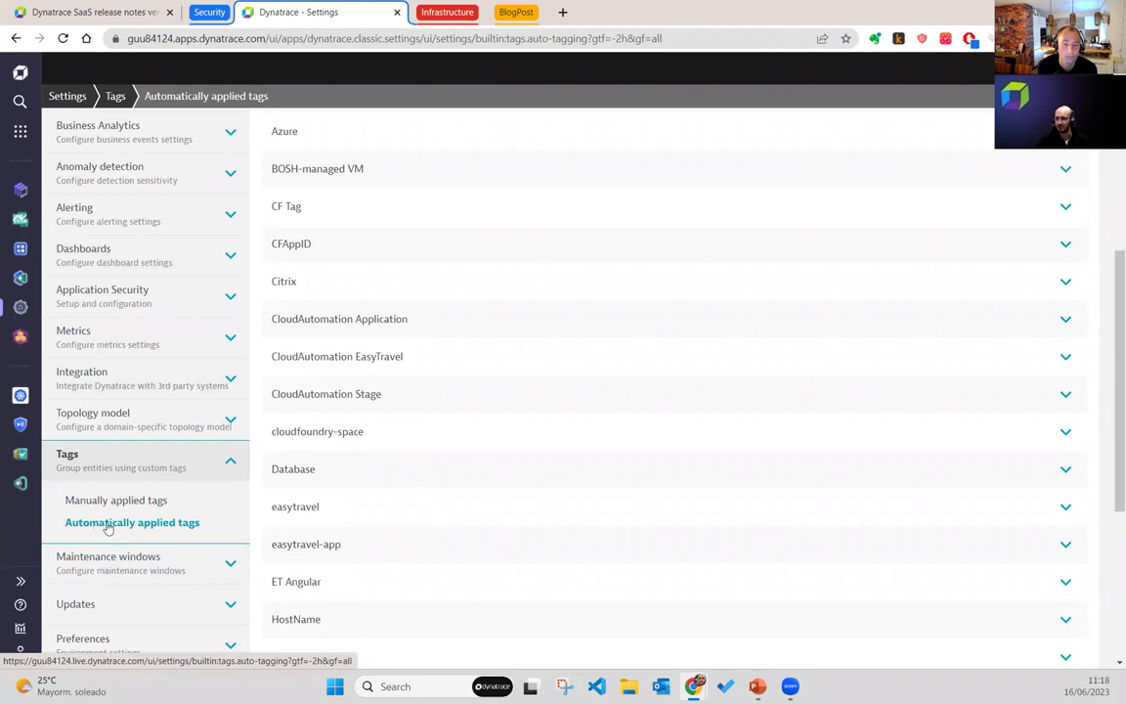
{"action": "scroll", "coordinate": [933, 386], "scroll_direction": "up", "scroll_amount": 3}
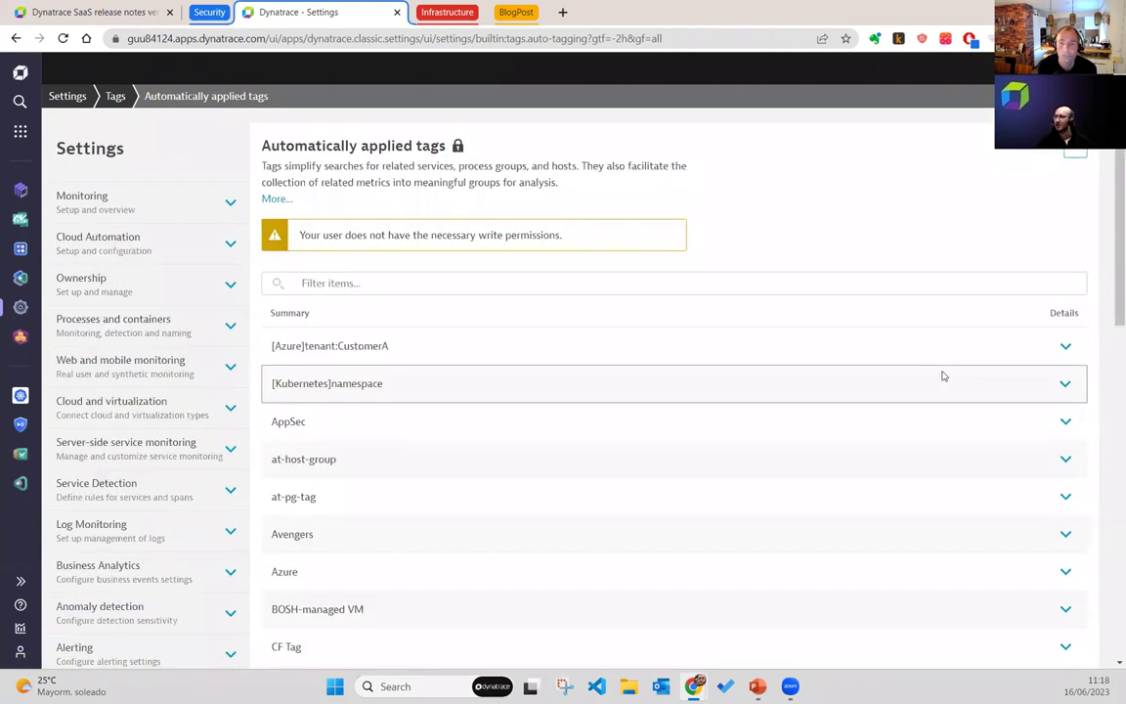
{"action": "left_click", "coordinate": [1074, 151]}
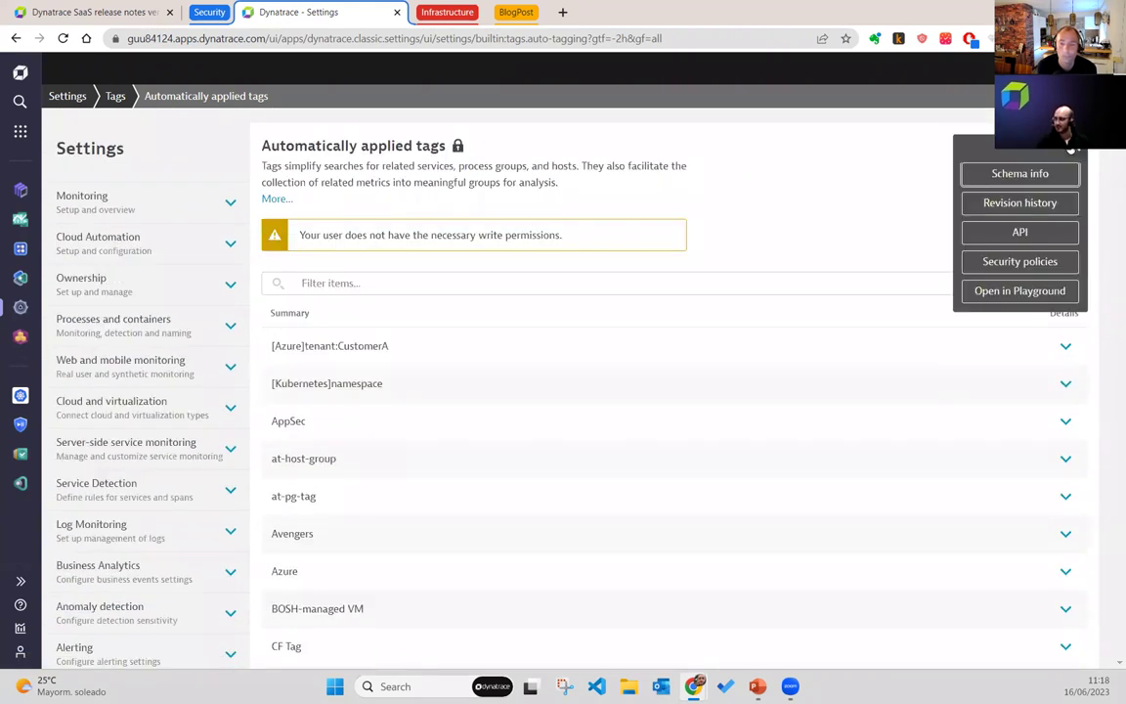
{"action": "left_click", "coordinate": [1019, 260]}
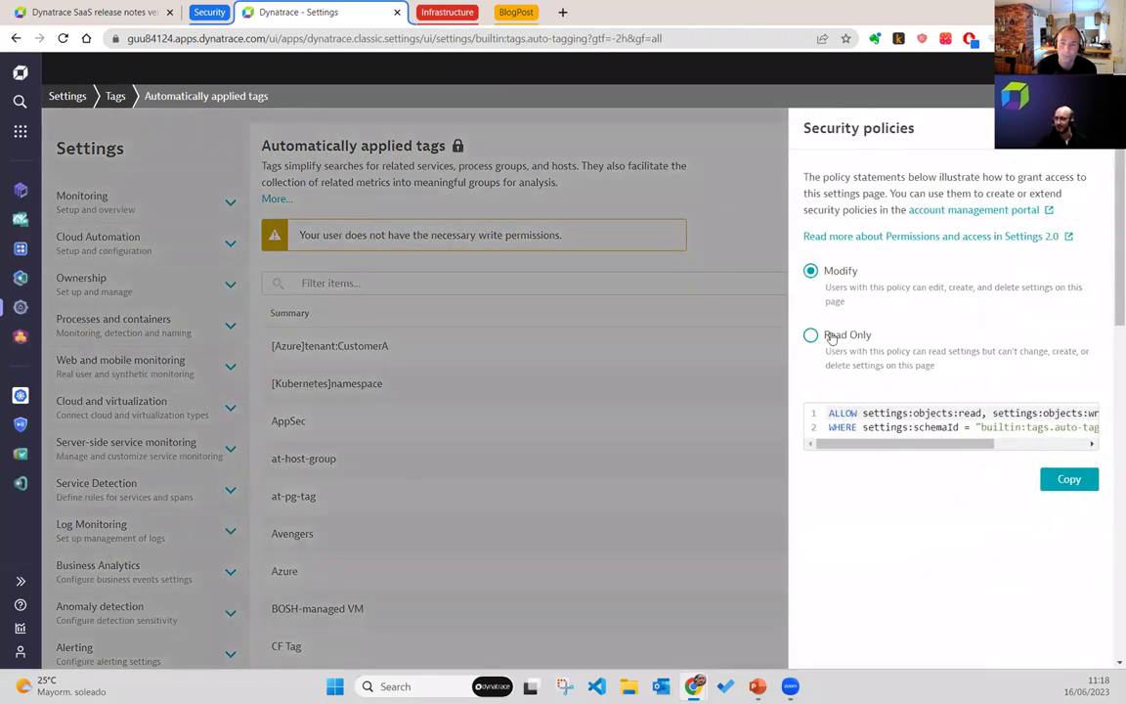
Step: Display the Read Only policy statement for automatically applied tags in full, and close the security policies
{"action": "left_click", "coordinate": [831, 335]}
{"action": "scroll", "coordinate": [892, 415], "scroll_direction": "right", "scroll_amount": 3}
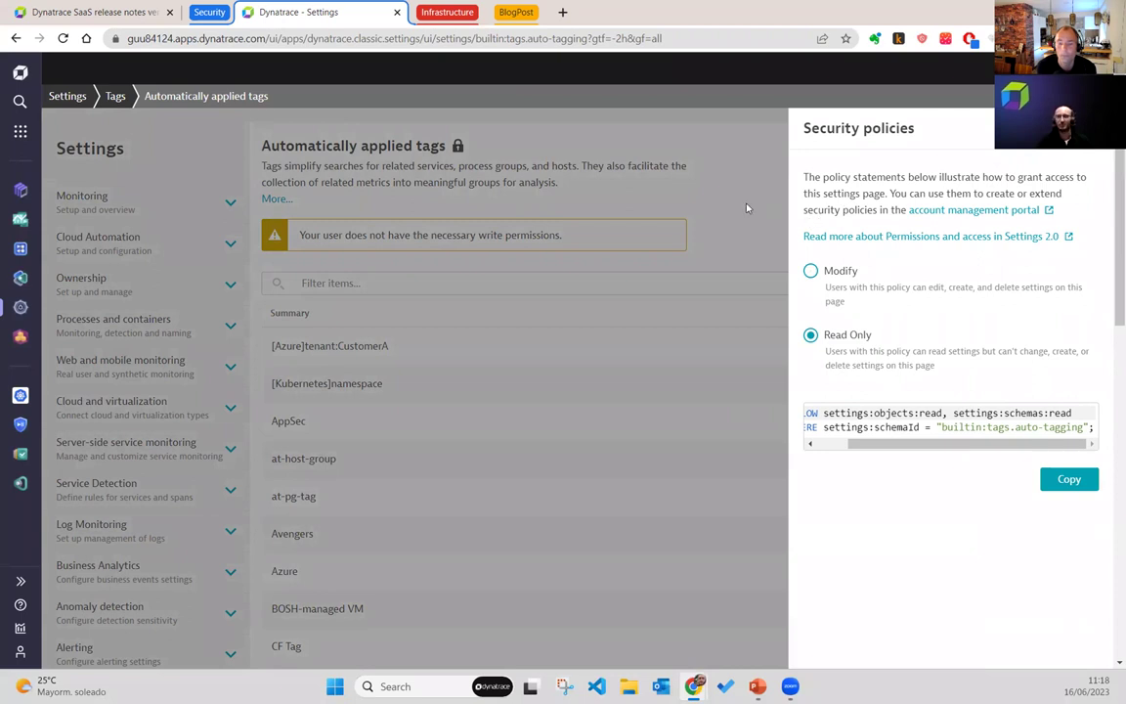
{"action": "left_click", "coordinate": [618, 143]}
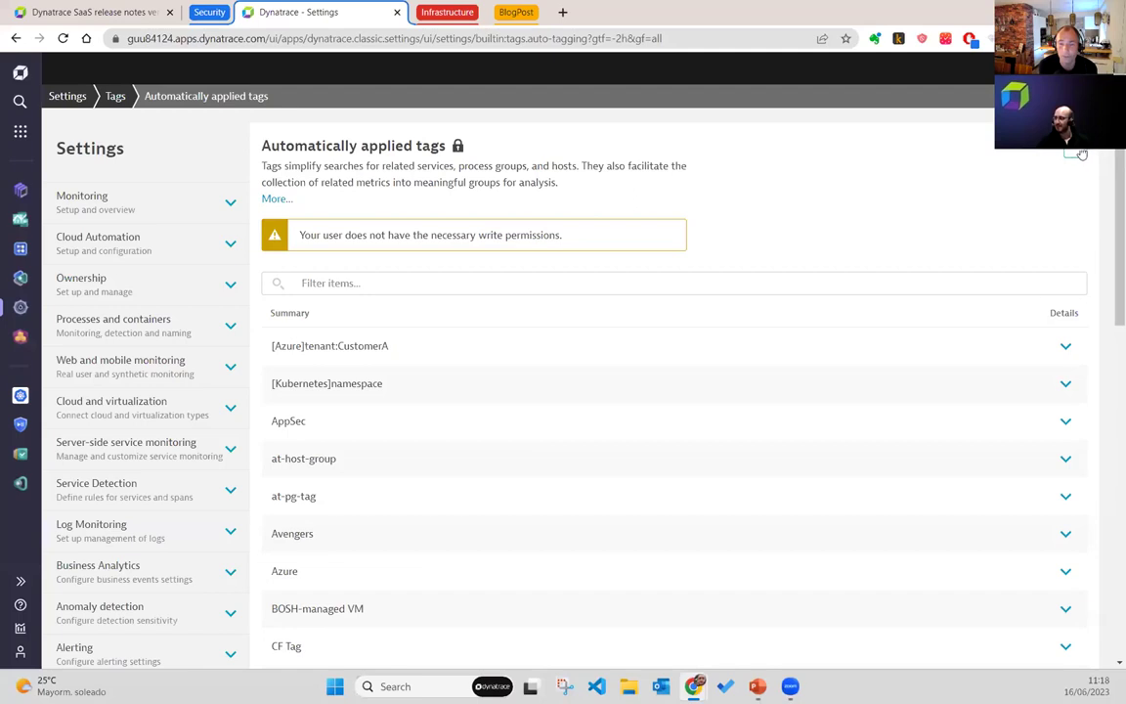
Step: Reopen the security policies for automatically applied tags and examine the full Modify policy statement
{"action": "left_click", "coordinate": [1077, 154]}
{"action": "left_click", "coordinate": [1028, 261]}
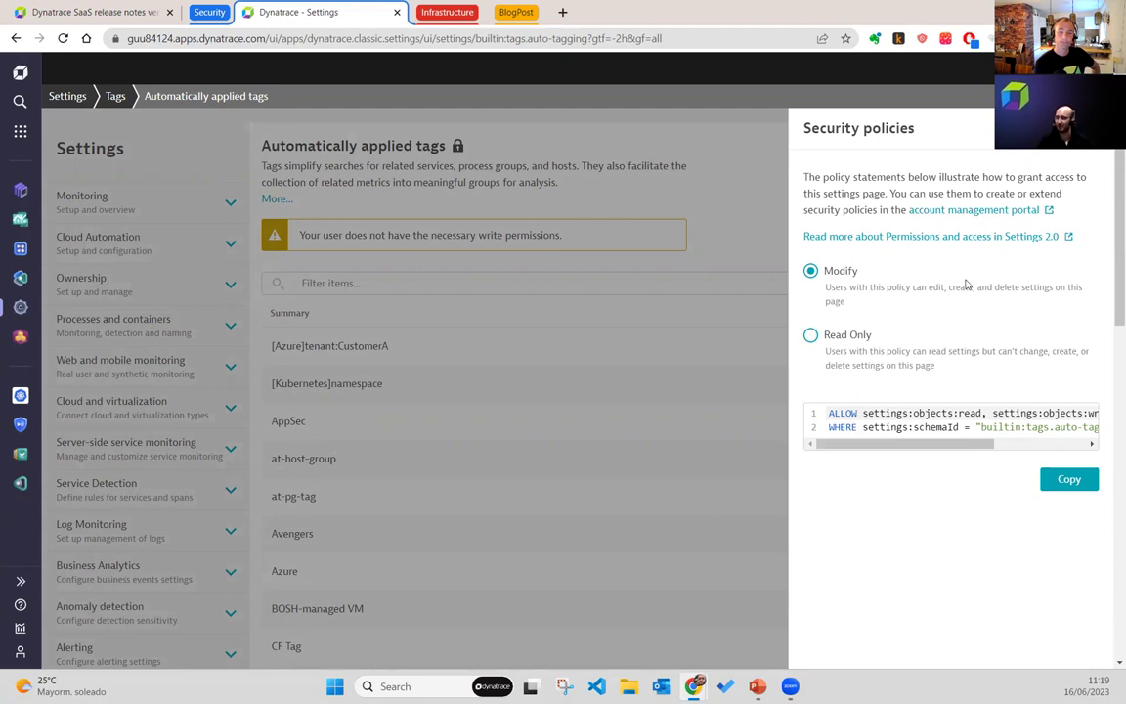
{"action": "mouse_move", "coordinate": [876, 445]}
{"action": "left_mouse_down"}
{"action": "mouse_move", "coordinate": [966, 447]}
{"action": "mouse_move", "coordinate": [879, 445]}
{"action": "left_mouse_up"}
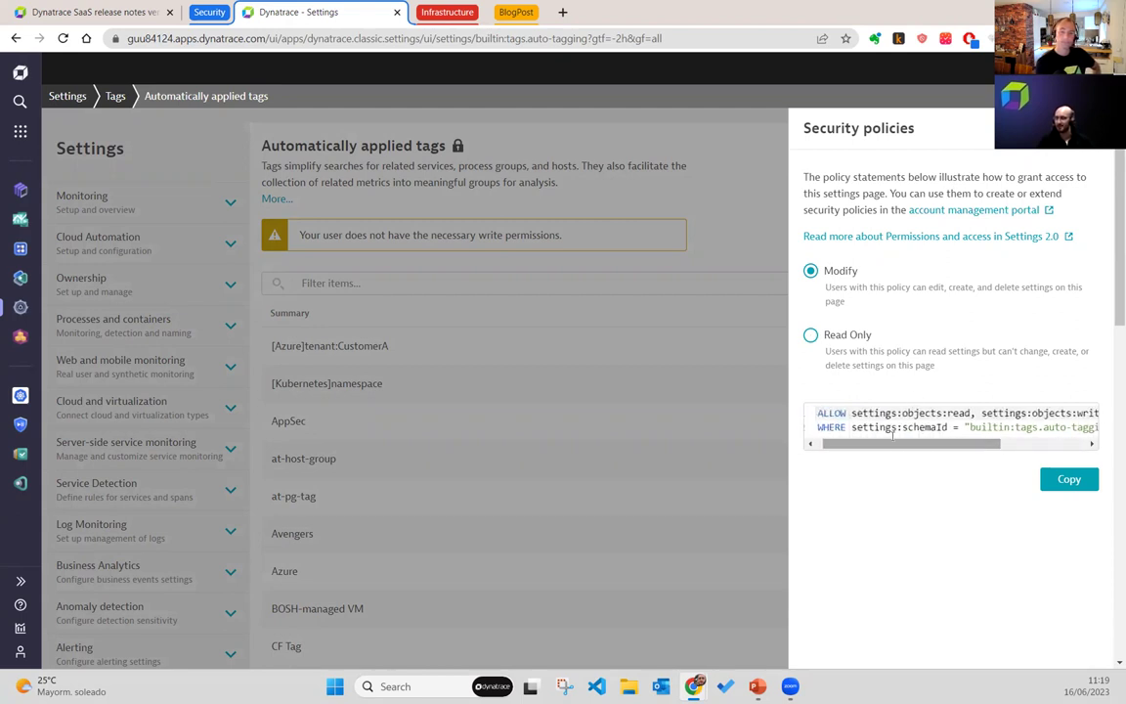
{"action": "triple_click", "coordinate": [897, 413]}
{"action": "left_click", "coordinate": [874, 385]}
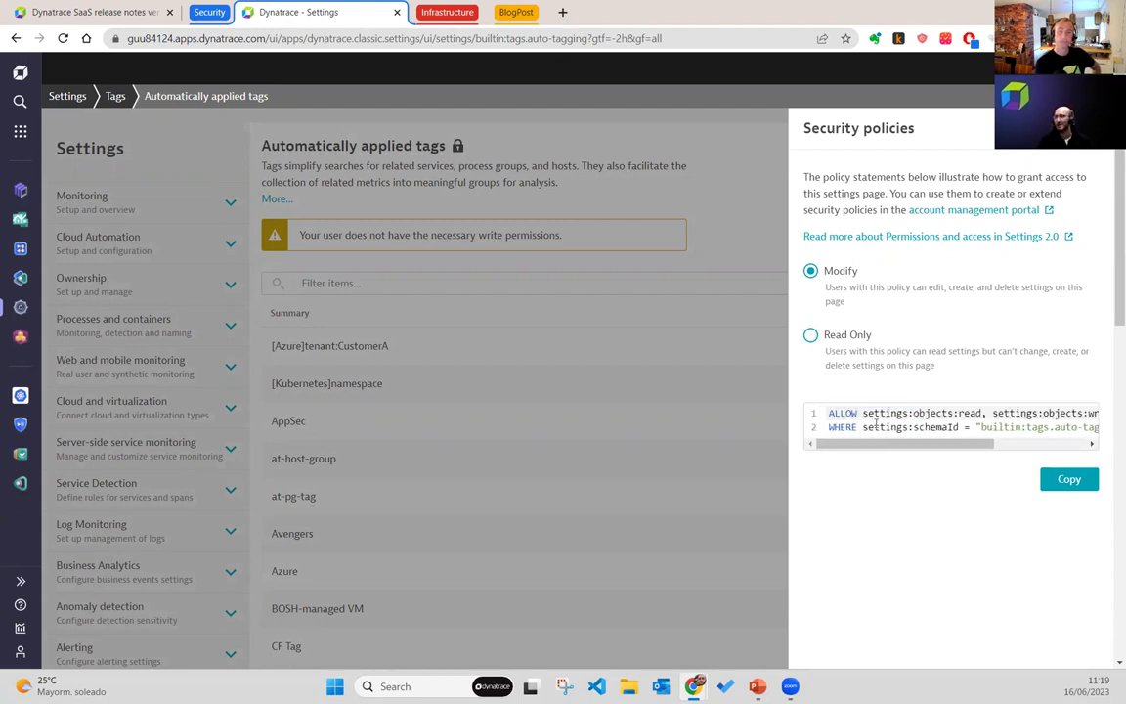
{"action": "left_click_drag", "start_coordinate": [892, 445], "coordinate": [932, 444]}
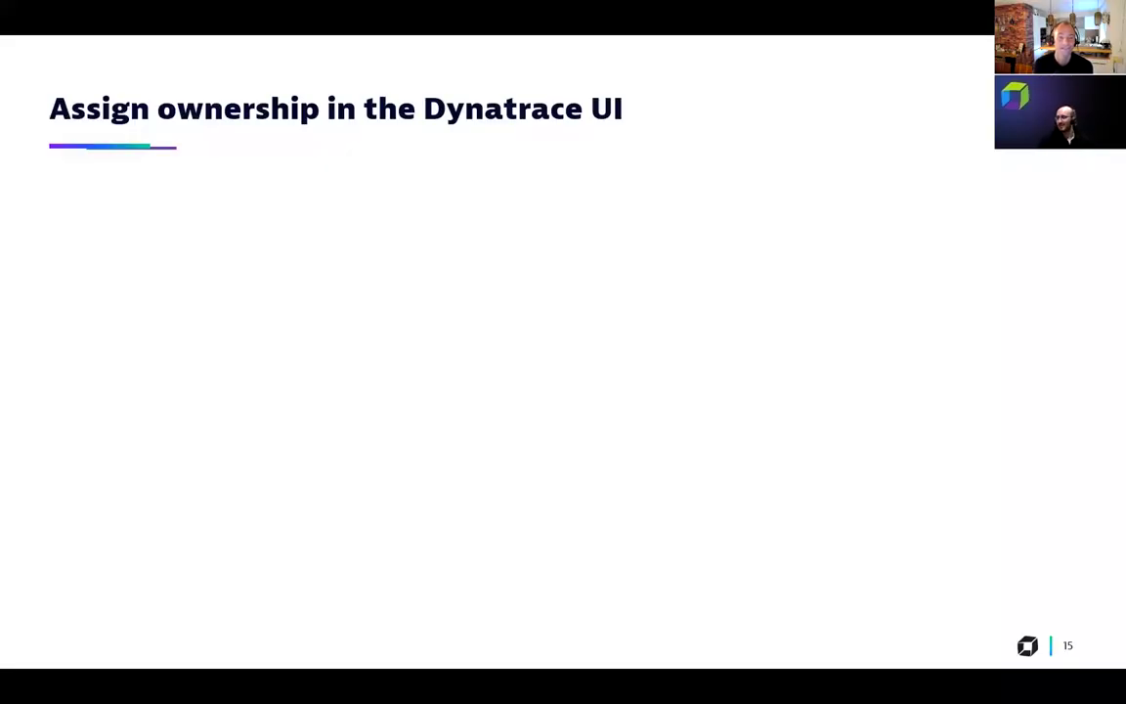
Step: Reveal the text and screenshot on the "Assign ownership in the Dynatrace UI" slide, and advance to the Kubernetes workloads and pods slide
{"action": "left_click", "coordinate": [744, 347]}
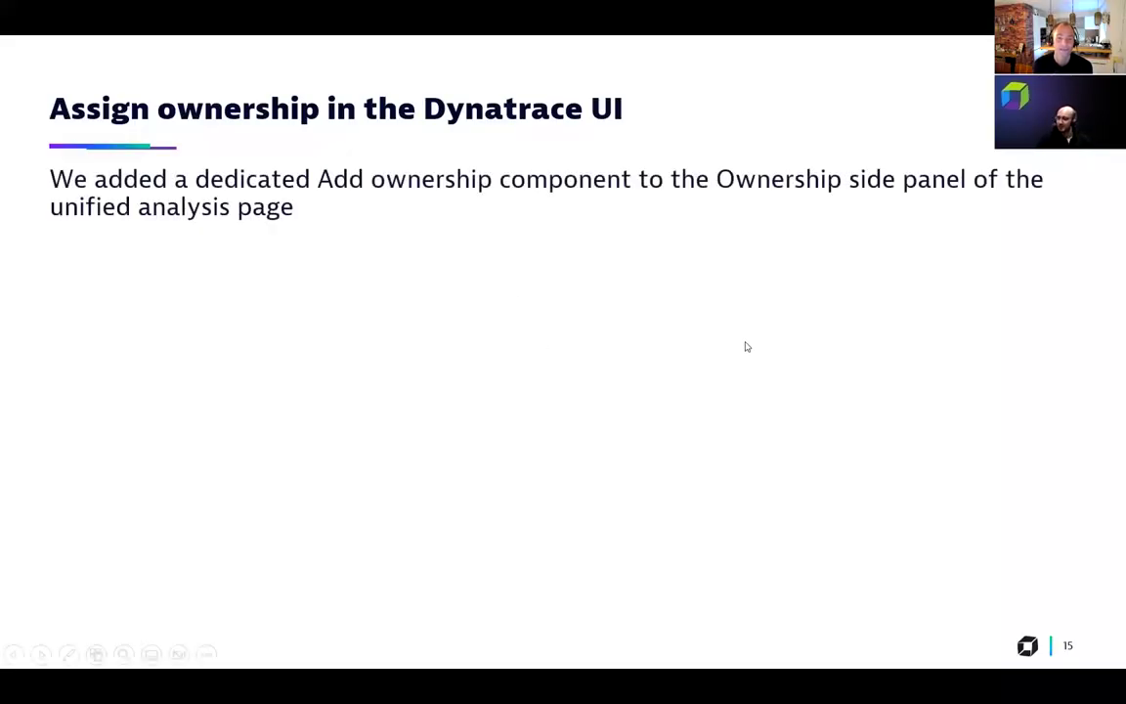
{"action": "left_click", "coordinate": [743, 344]}
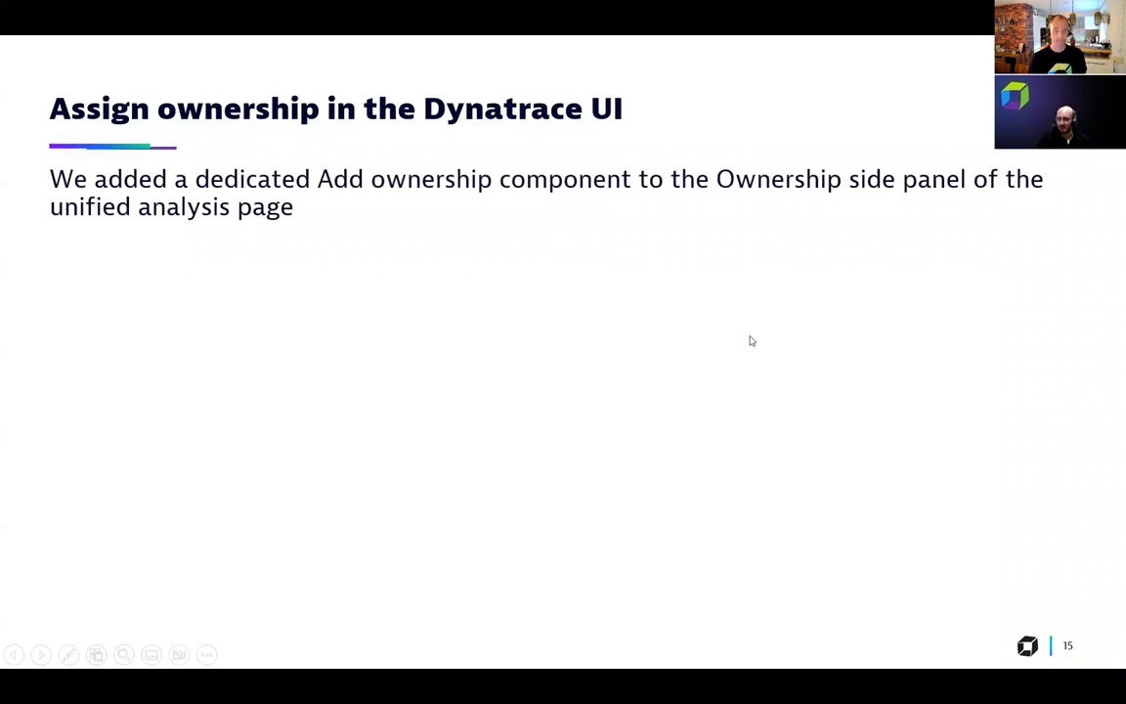
{"action": "left_click", "coordinate": [751, 340]}
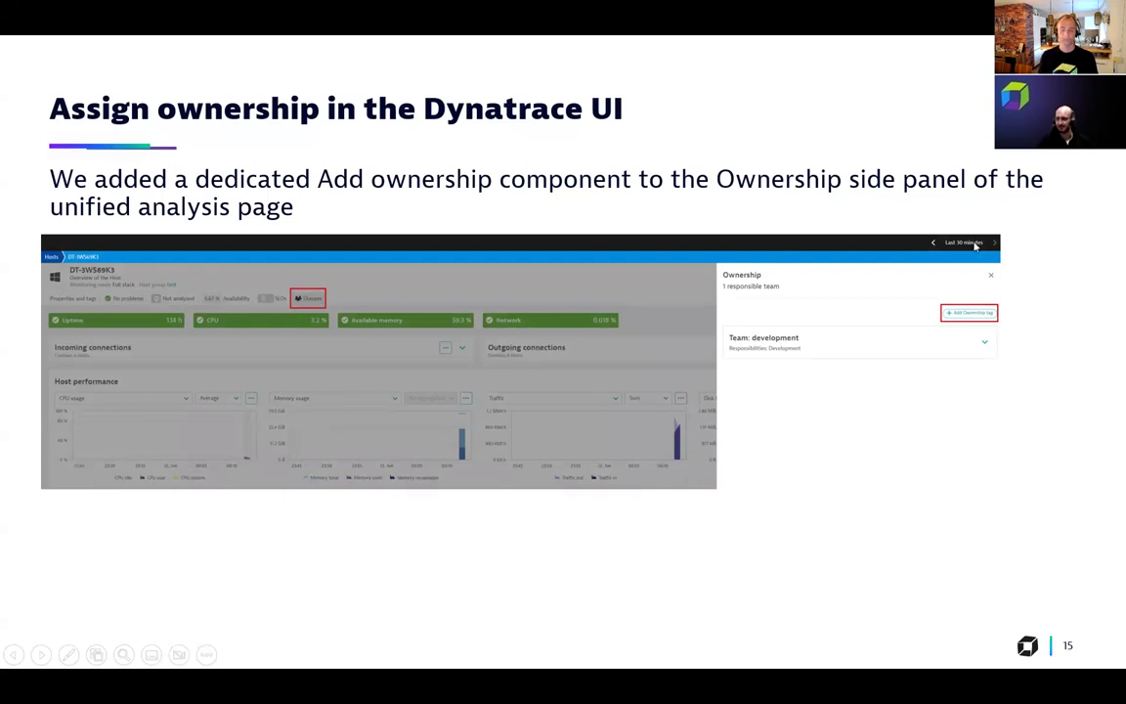
{"action": "key", "text": "Right"}
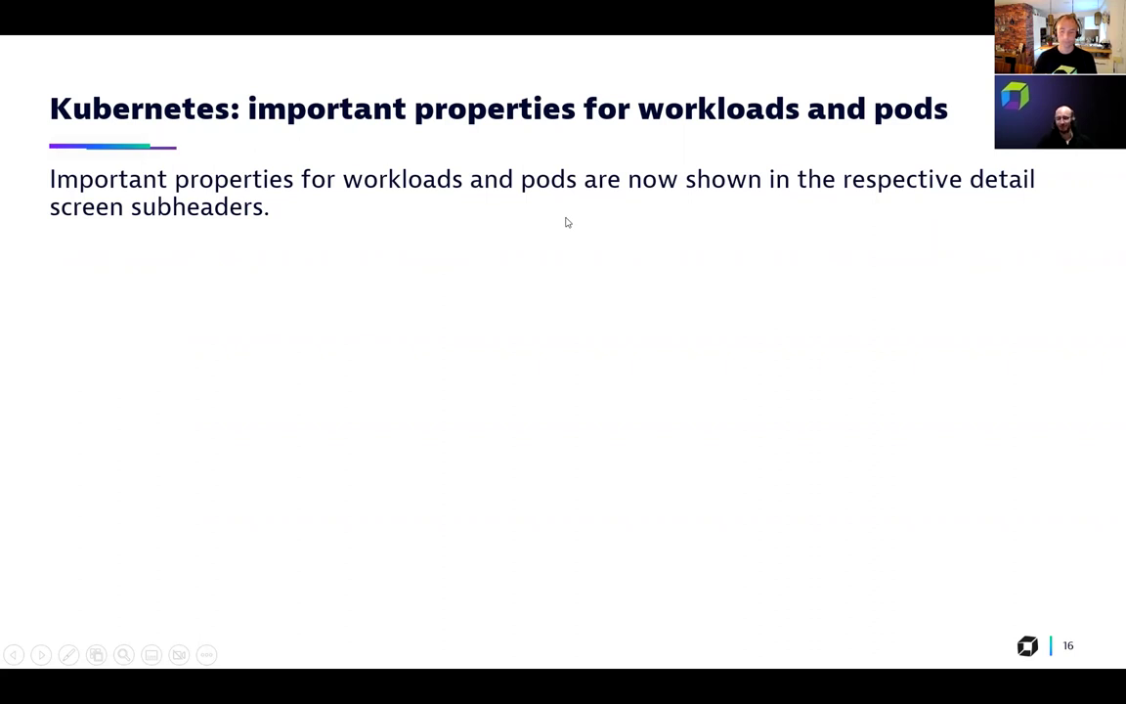
Step: Reveal the pod overview screenshot on the Kubernetes properties slide and advance through "Kubernetes UI updates" to slide 18
{"action": "left_click", "coordinate": [721, 216]}
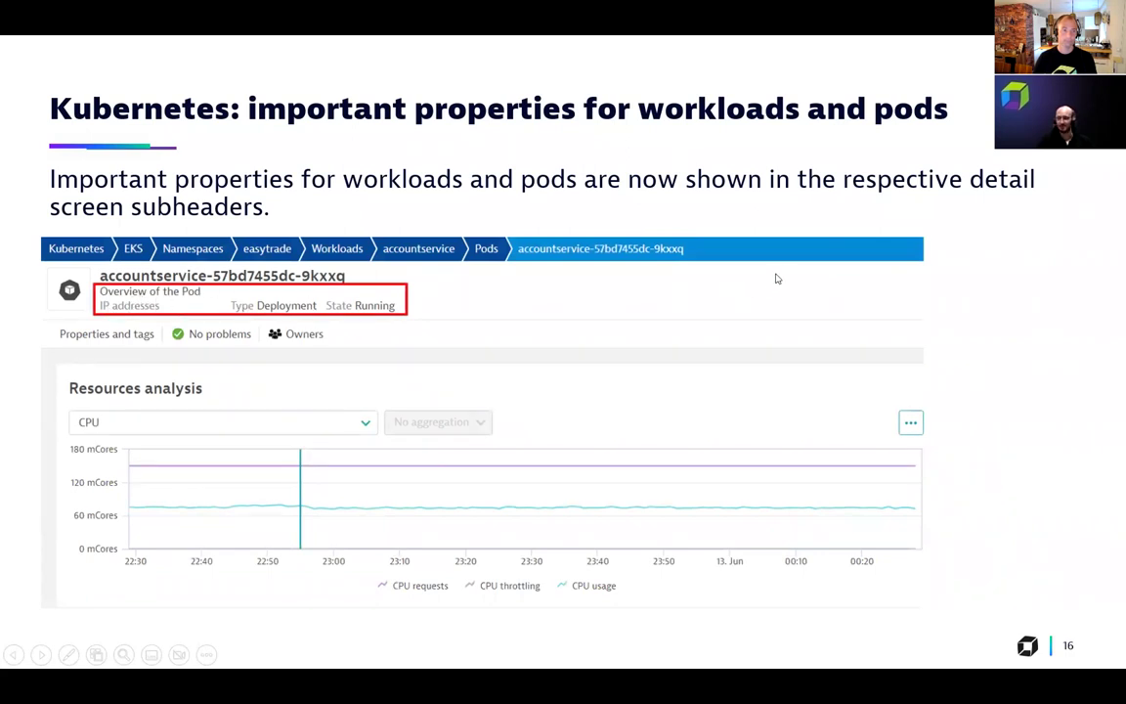
{"action": "key", "text": "Right"}
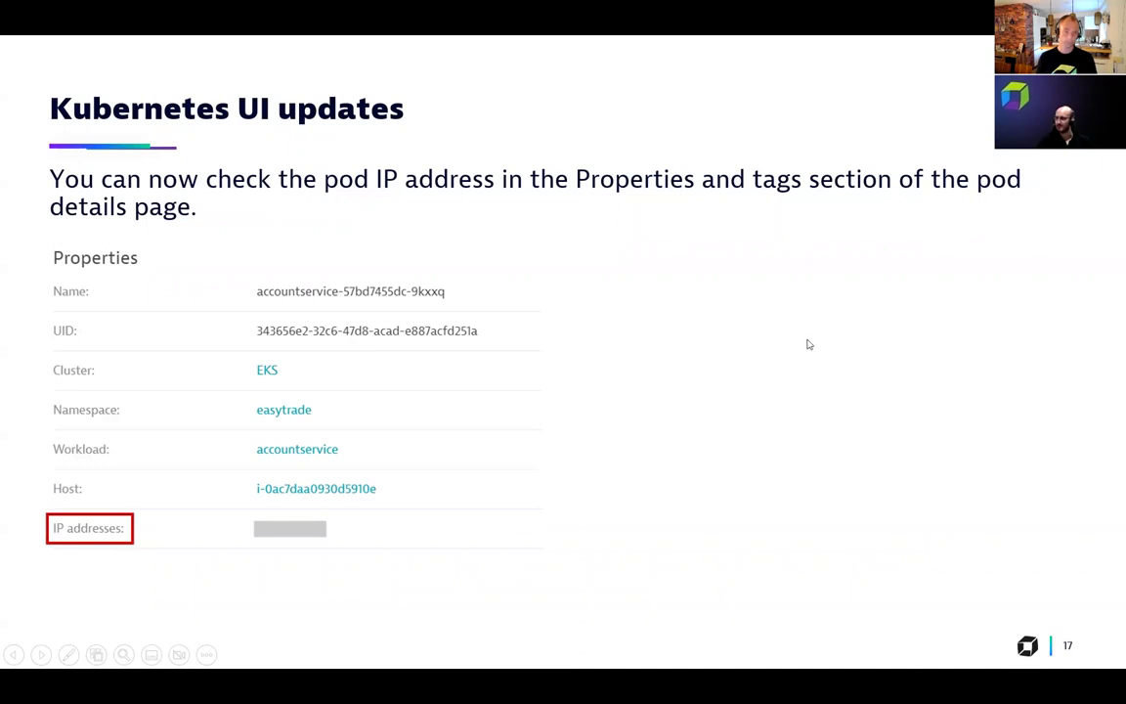
{"action": "key", "text": "Right"}
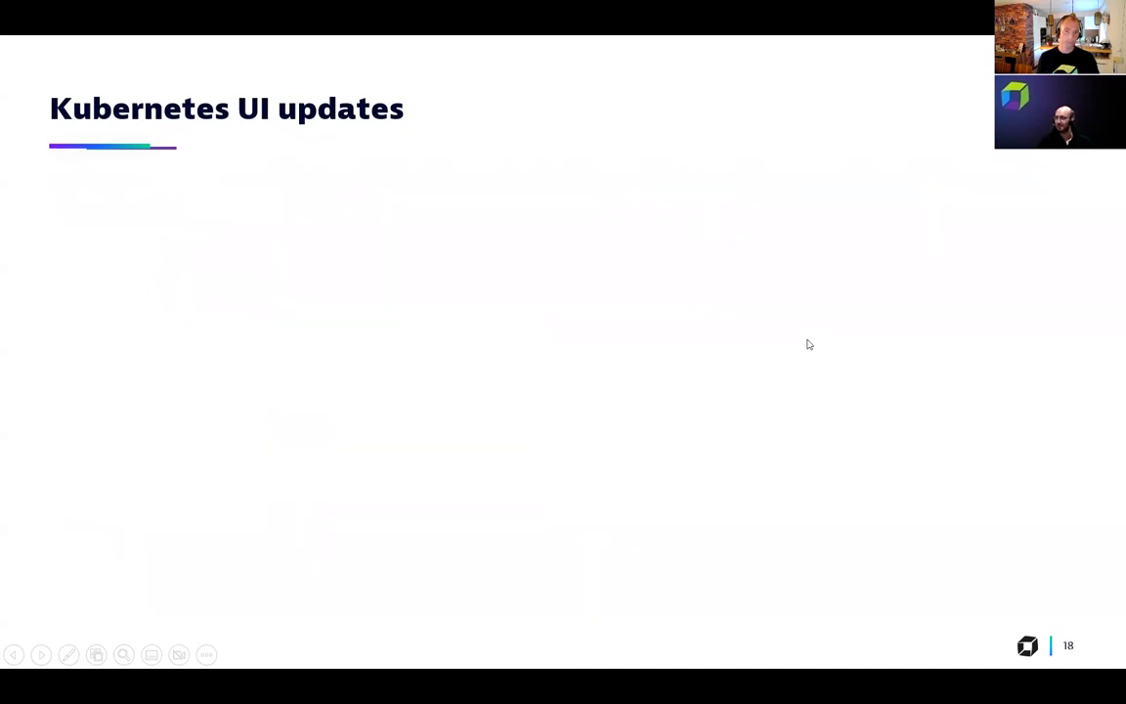